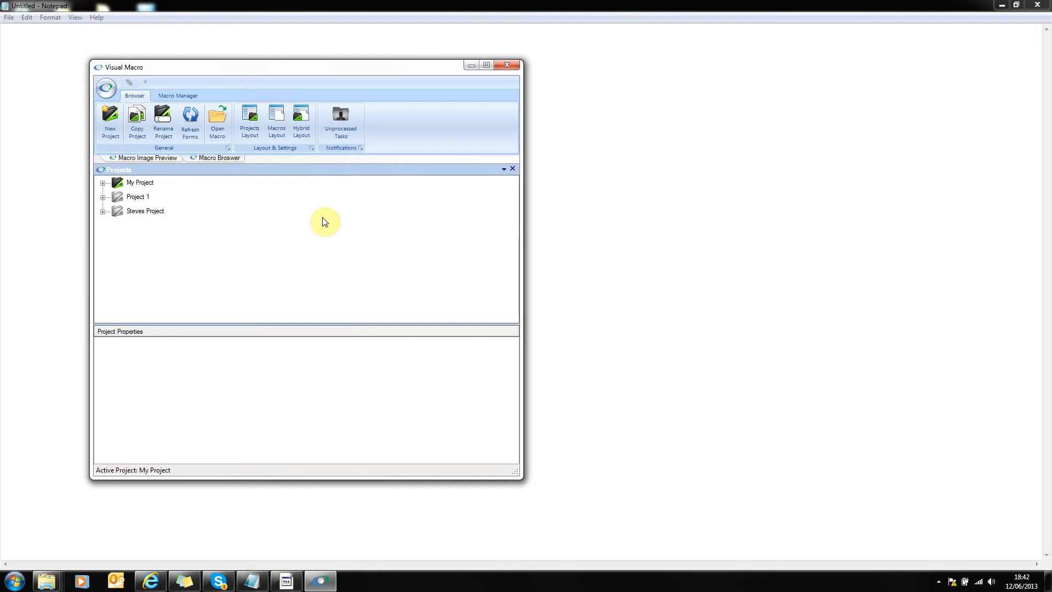
Step: Open the My First Macro sample from the Visual Macro Samples library for editing in the macro workbench
left_click(278, 121)
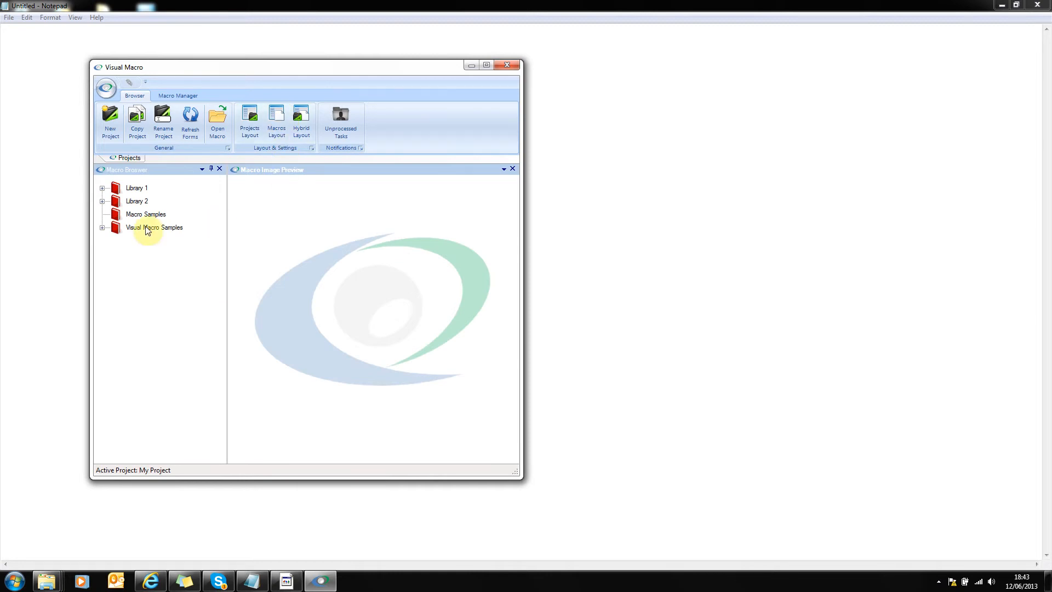
left_click(102, 227)
left_click(164, 241)
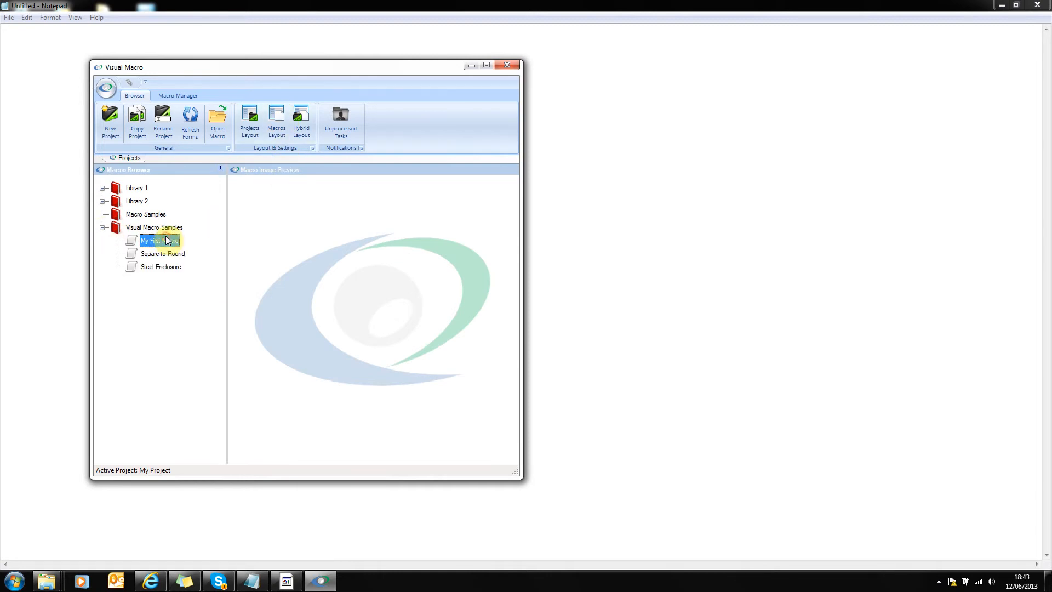
left_click(163, 253)
left_click(164, 268)
left_click(163, 243)
left_click(179, 95)
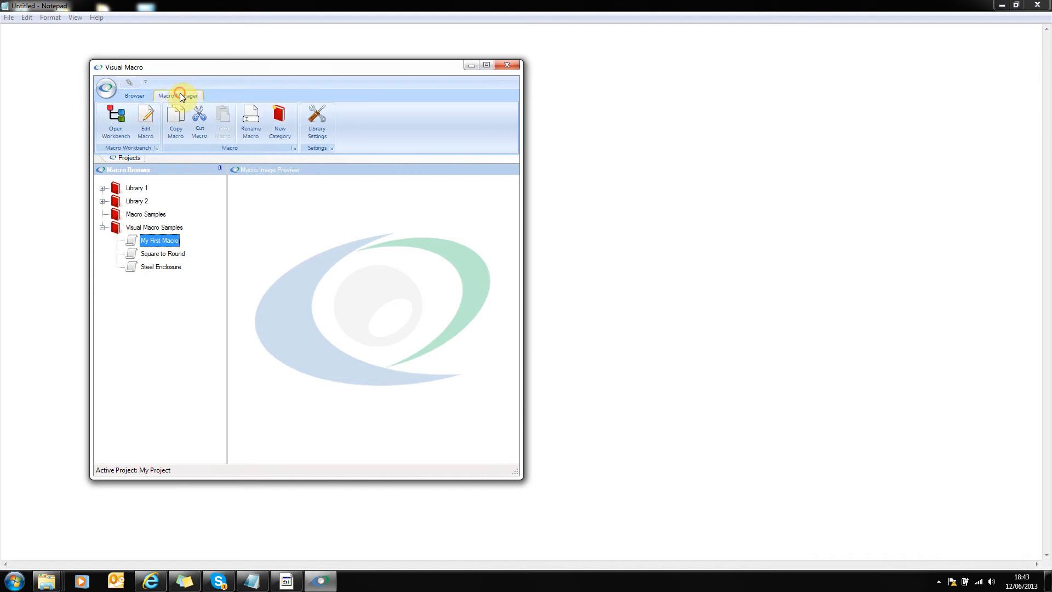
left_click(147, 117)
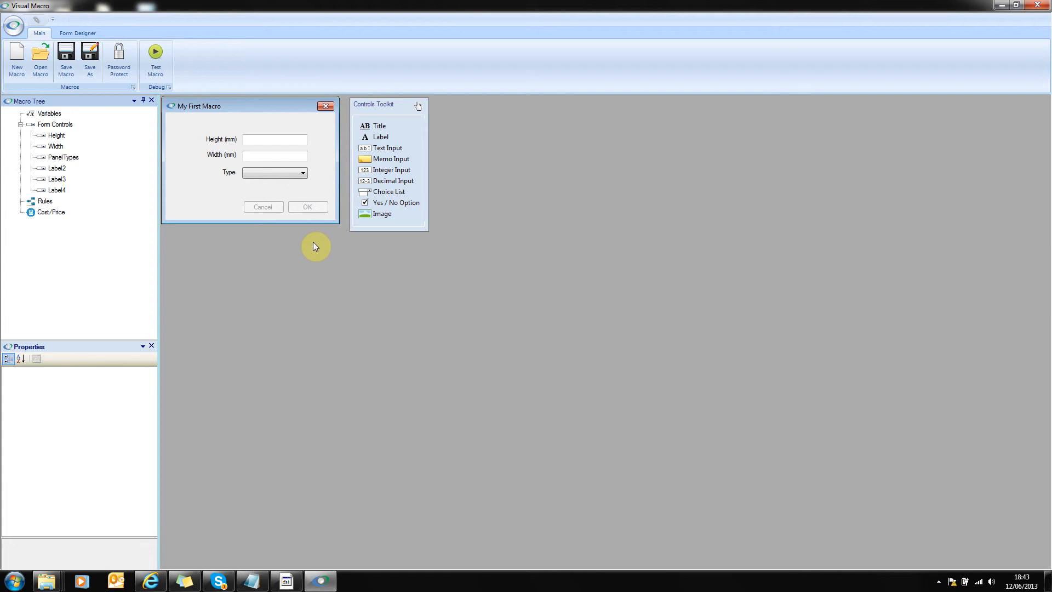
Step: Examine the Type choice list on the form and locate the Rules node in the macro tree
left_click(304, 178)
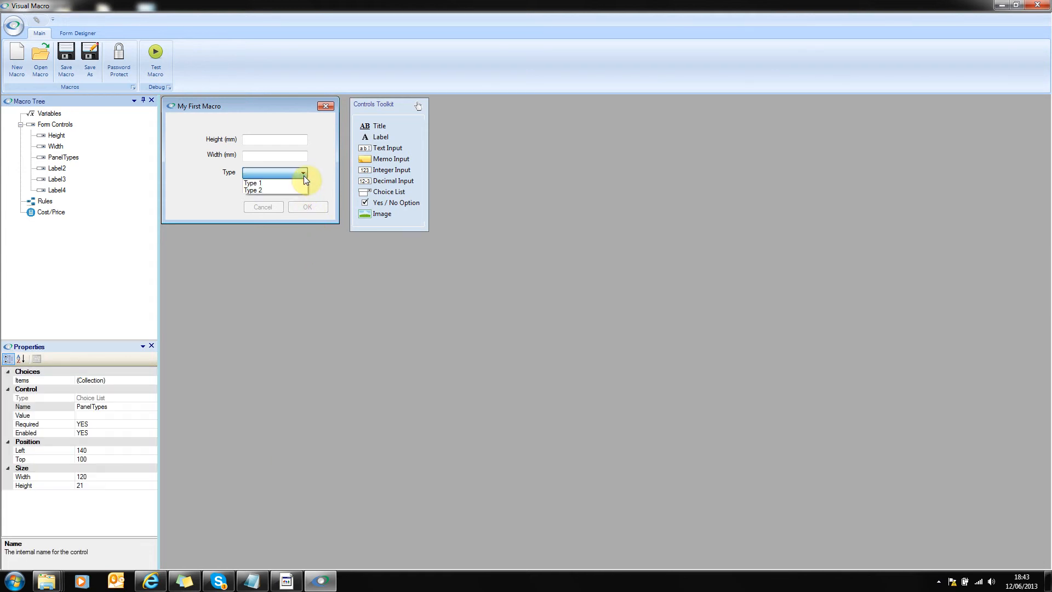
left_click(303, 175)
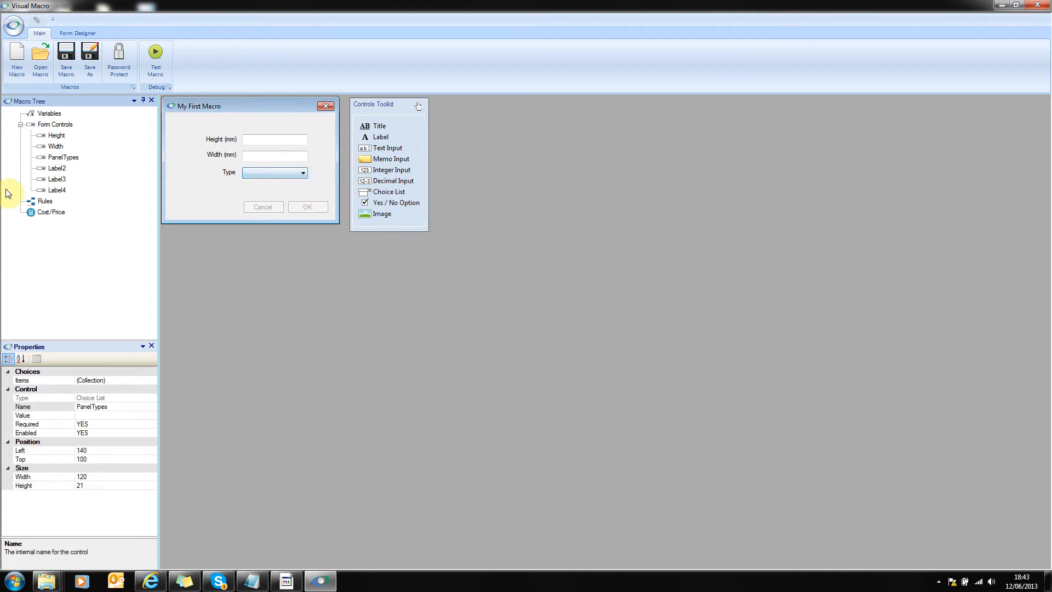
left_click(45, 204)
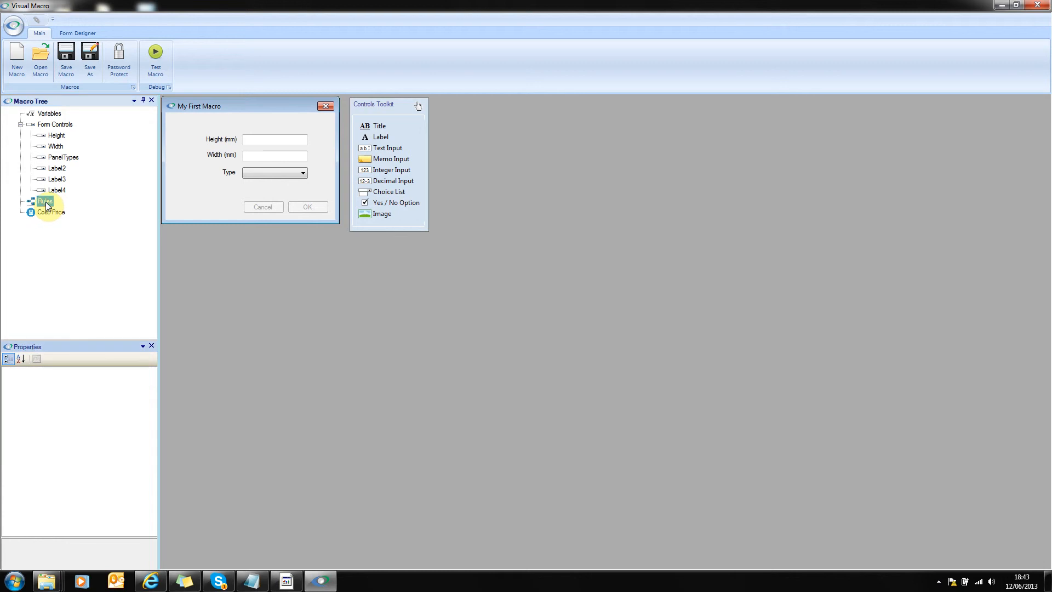
left_click(21, 124)
left_click(47, 137)
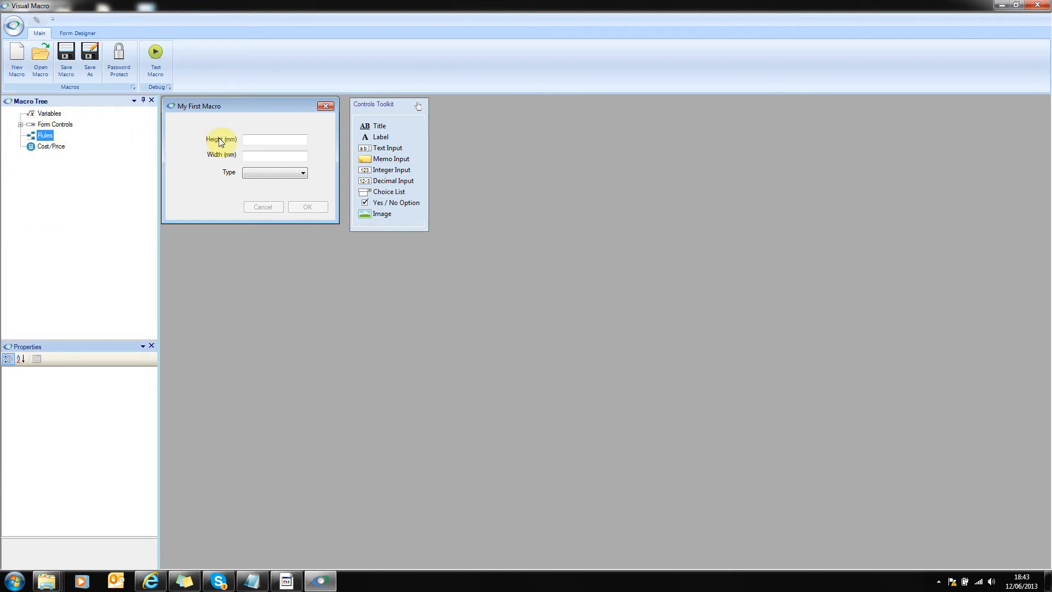
Step: Set the designer form's title to "My First Macro"
left_click(85, 35)
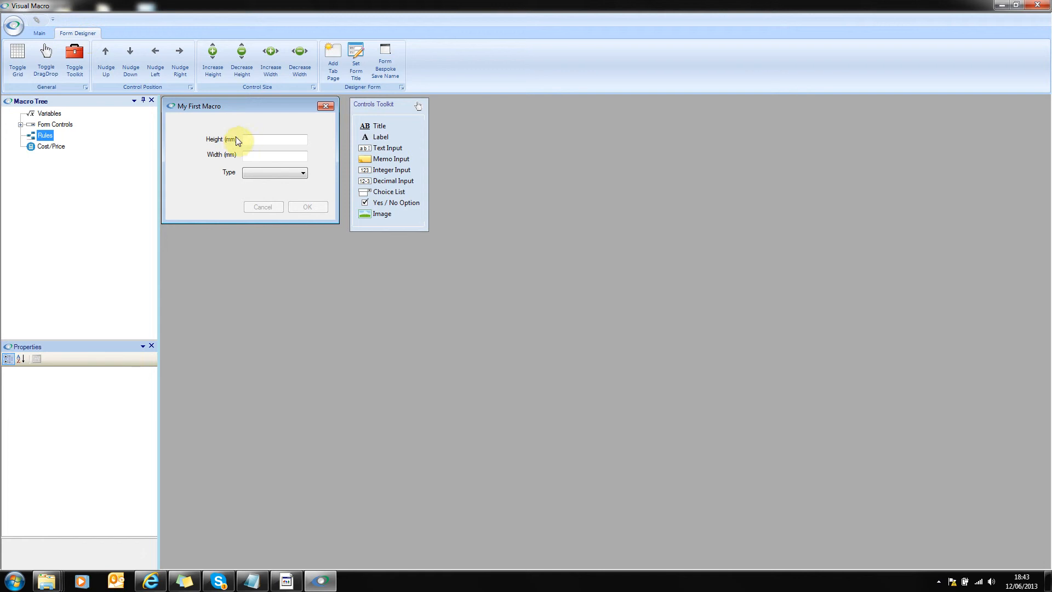
left_click(362, 73)
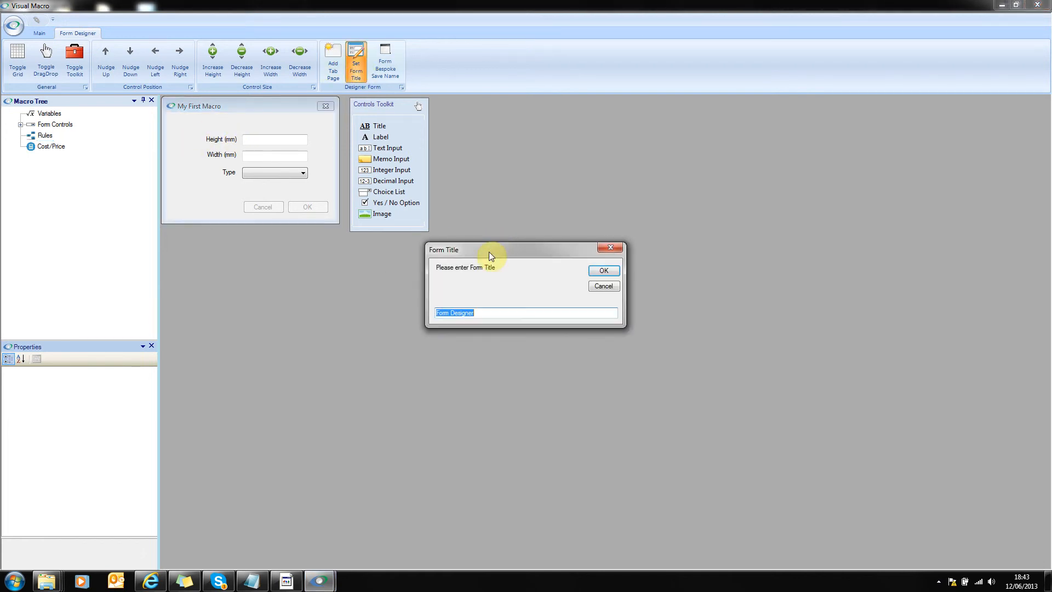
left_click_drag(382, 259, 229, 104)
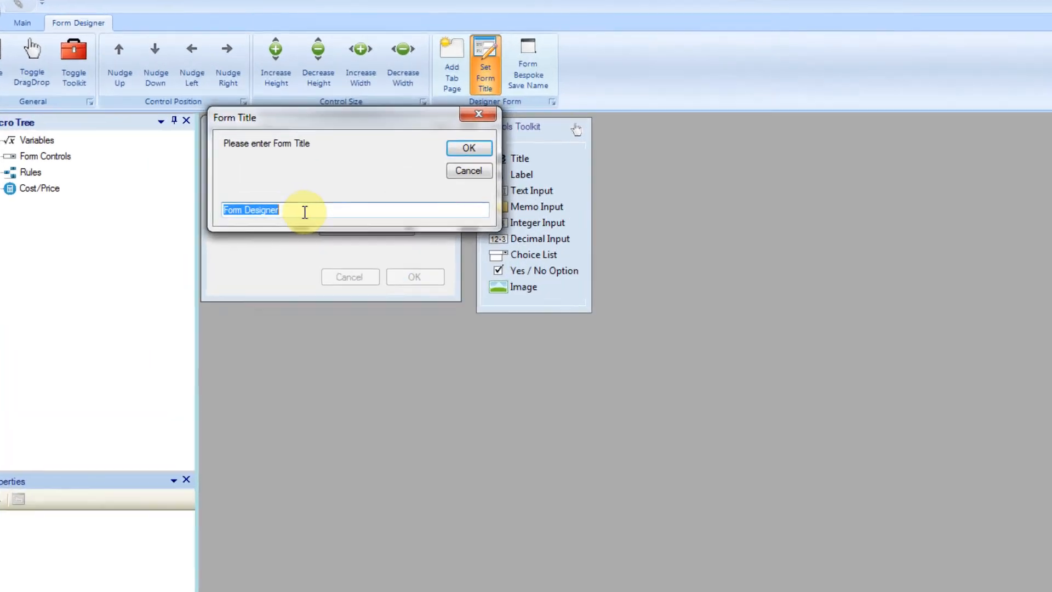
type("My ")
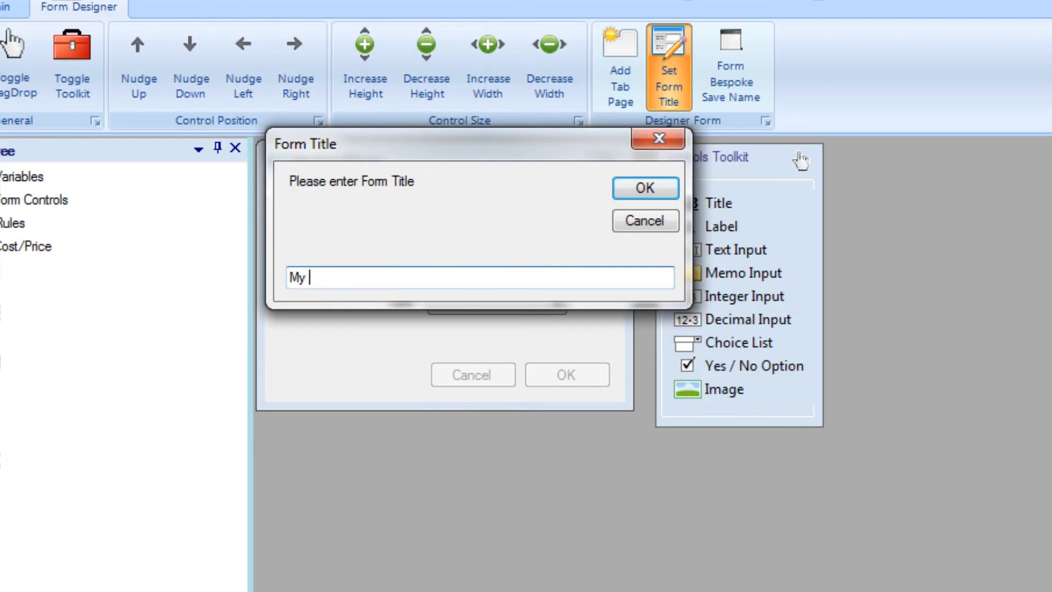
type("First Macro")
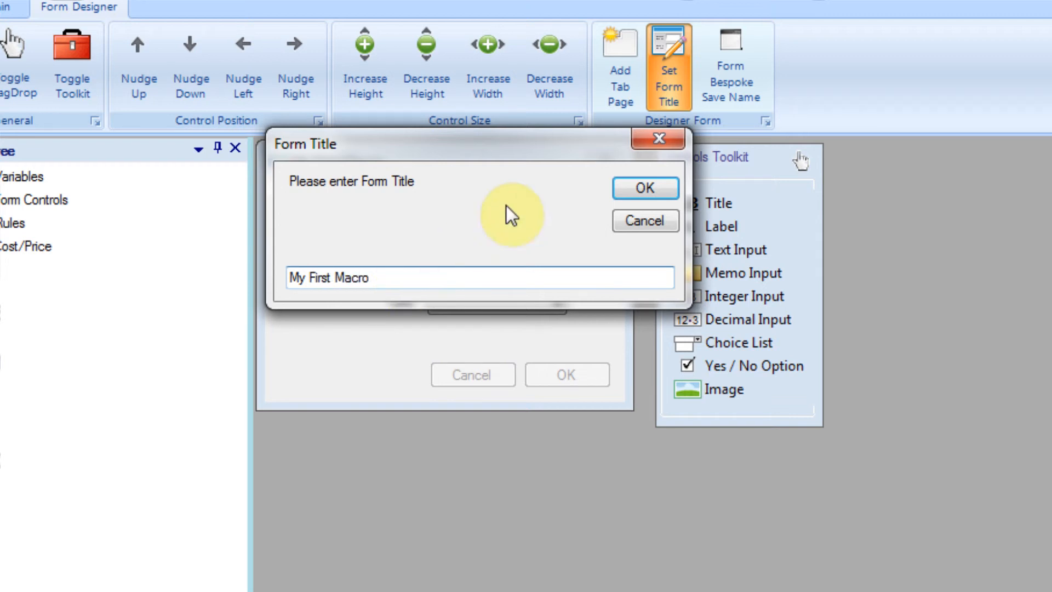
left_click(653, 191)
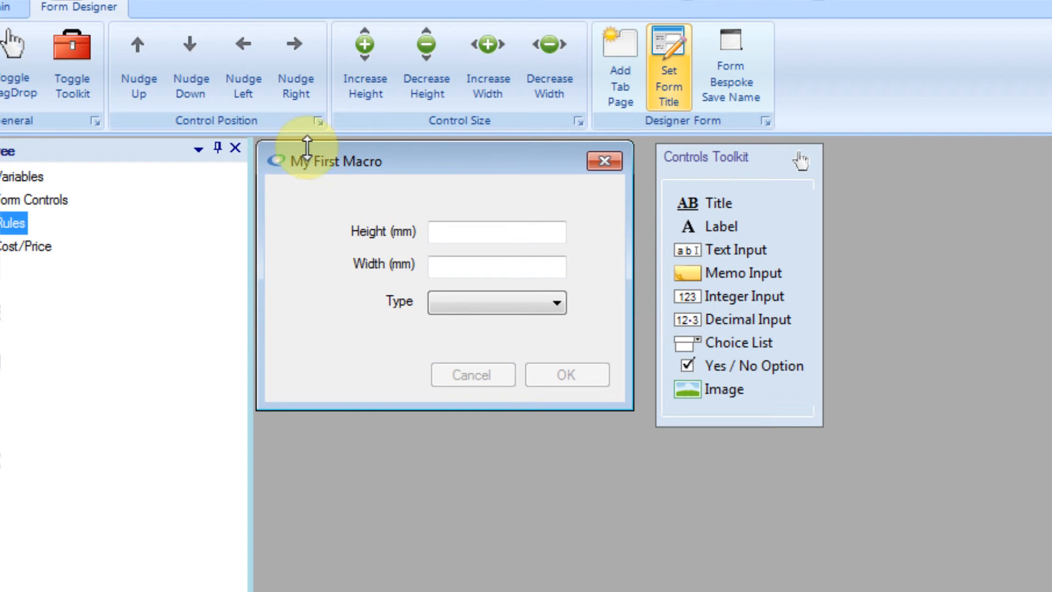
Step: Nudge the Height input field up four steps and back down four steps
left_click(465, 233)
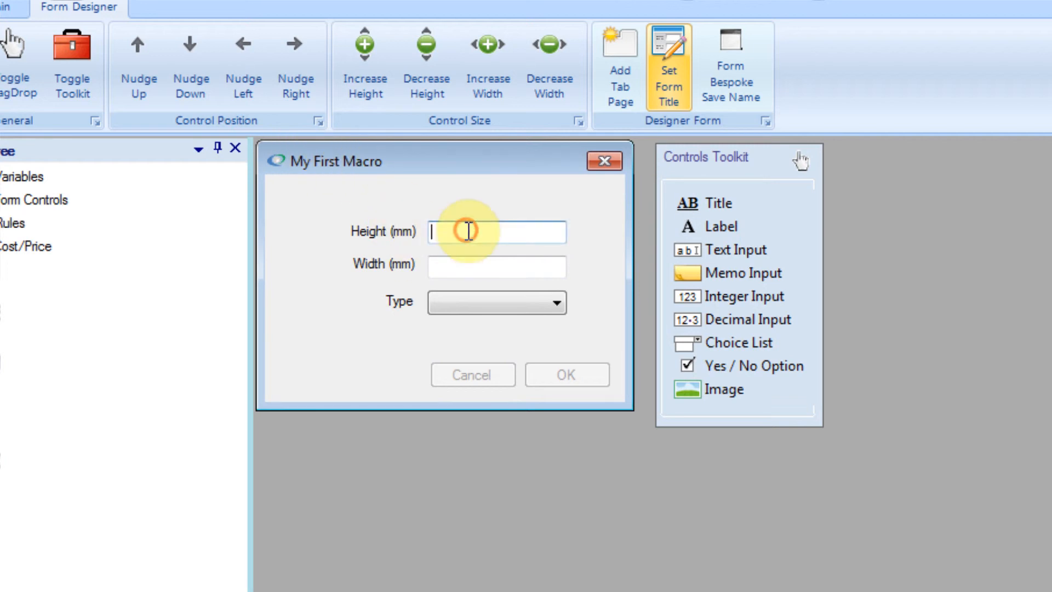
left_click(133, 51)
left_click(133, 50)
left_click(134, 50)
left_click(133, 50)
left_click(203, 58)
left_click(203, 57)
left_click(202, 57)
left_click(201, 57)
Step: Adjust the Height (mm) label's position by nudging it up, twice left, twice right and down
left_click(373, 229)
left_click(158, 55)
left_click(237, 50)
left_click(238, 51)
left_click(289, 50)
left_click(289, 50)
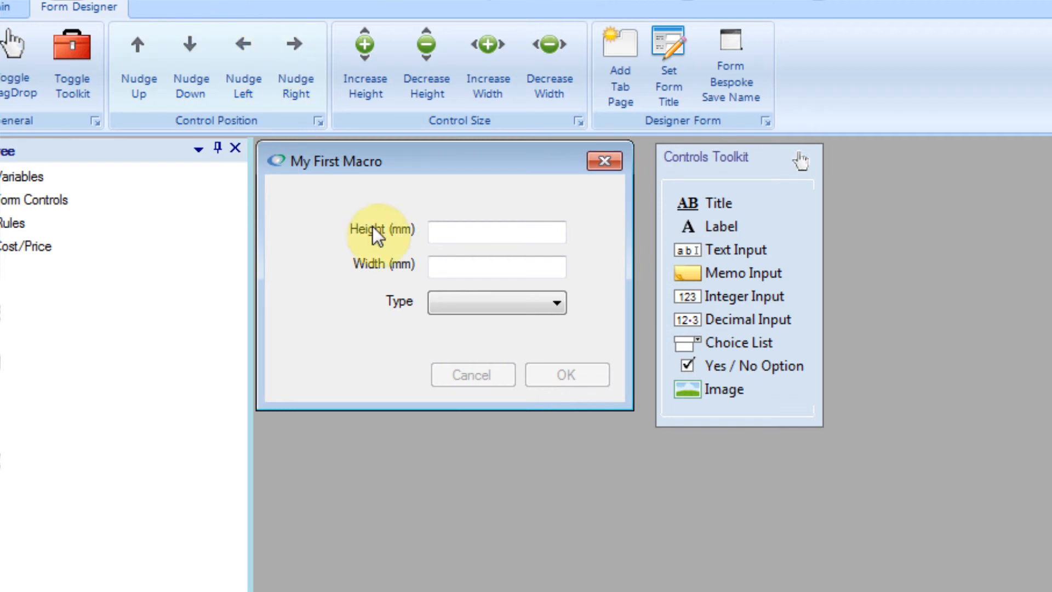
left_click(203, 61)
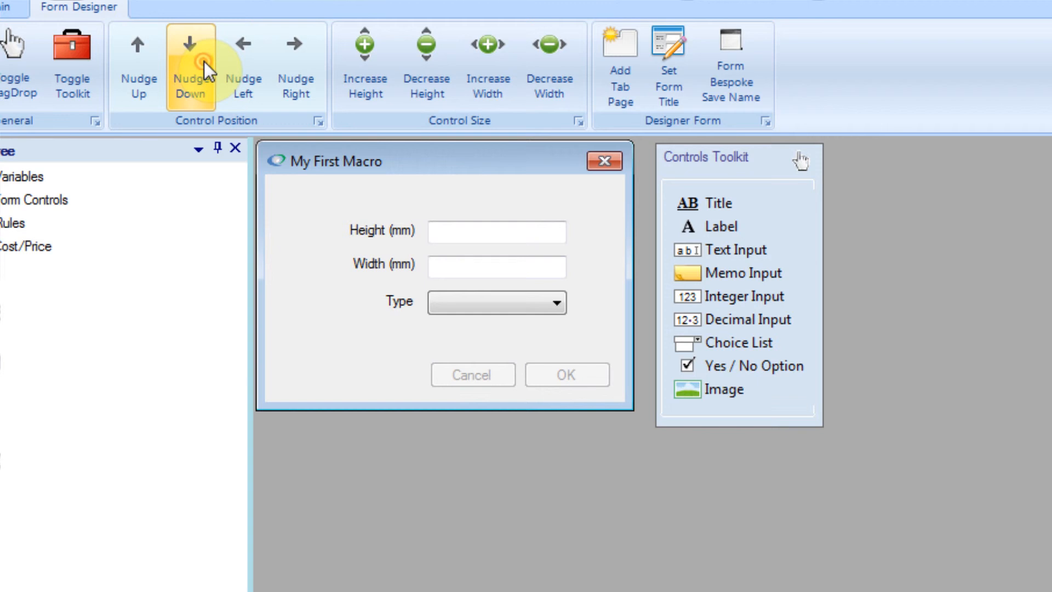
Step: Expand the form controls and examine the position and size properties of the Width input field
left_click(1, 200)
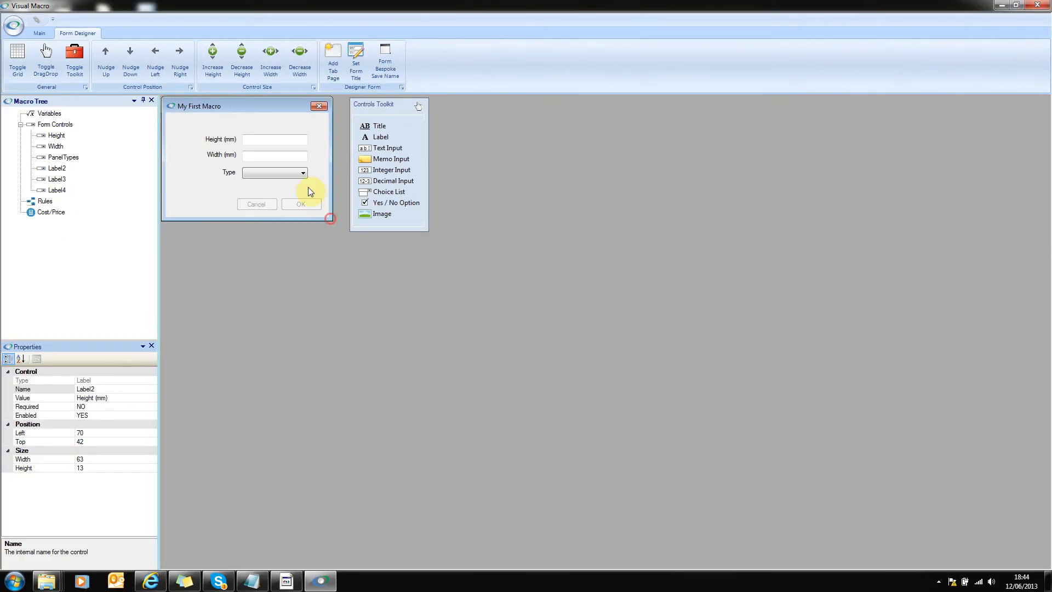
left_click(281, 156)
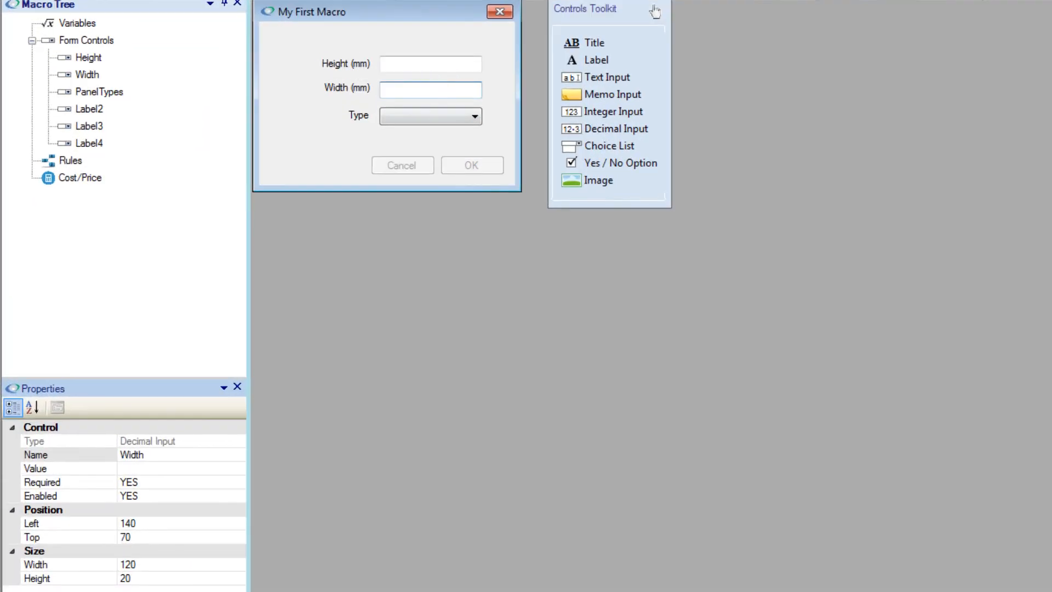
left_click(135, 522)
left_click(148, 522)
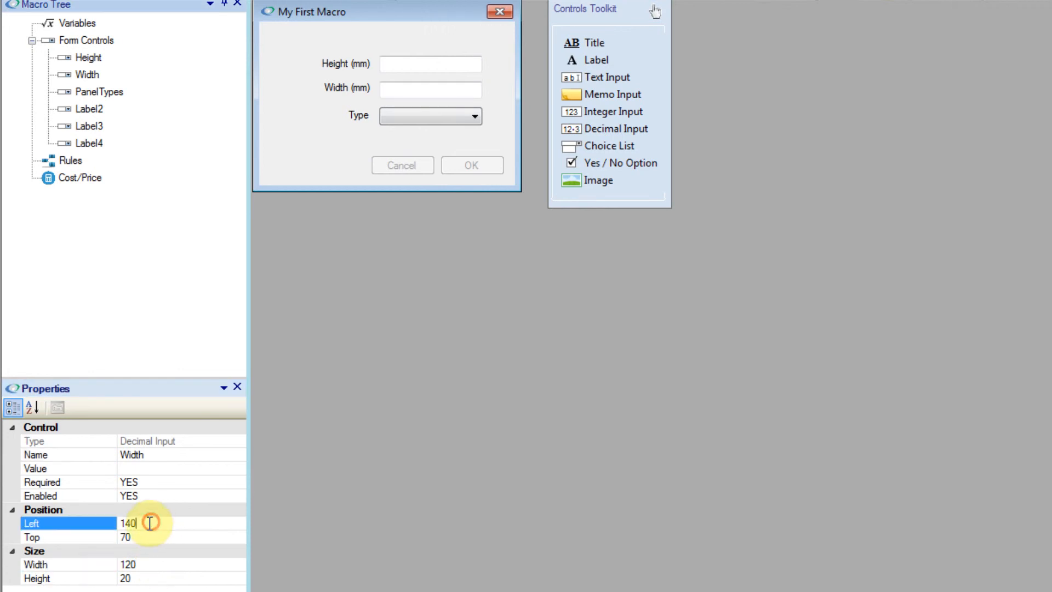
double_click(141, 523)
left_click(144, 536)
double_click(146, 536)
left_click(152, 561)
left_click(148, 578)
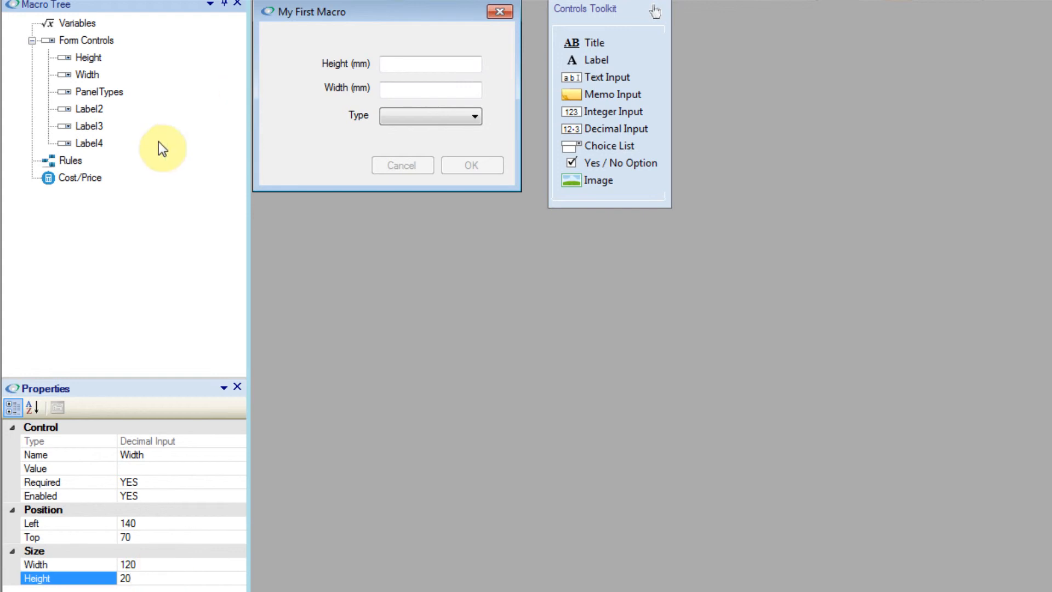
Step: Add a rule under the Rules node and show its properties
left_click(65, 160)
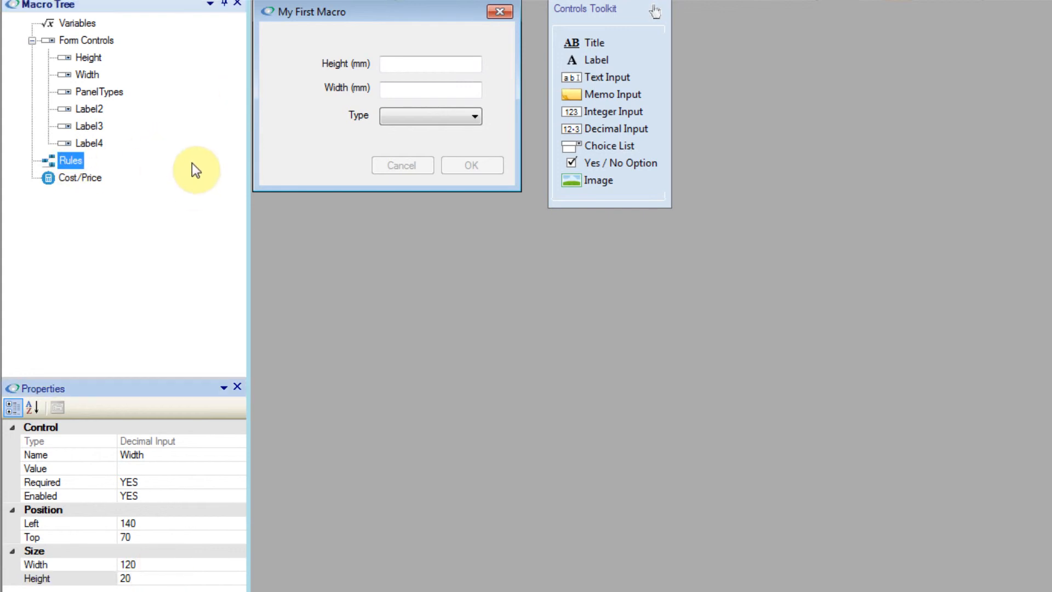
right_click(71, 159)
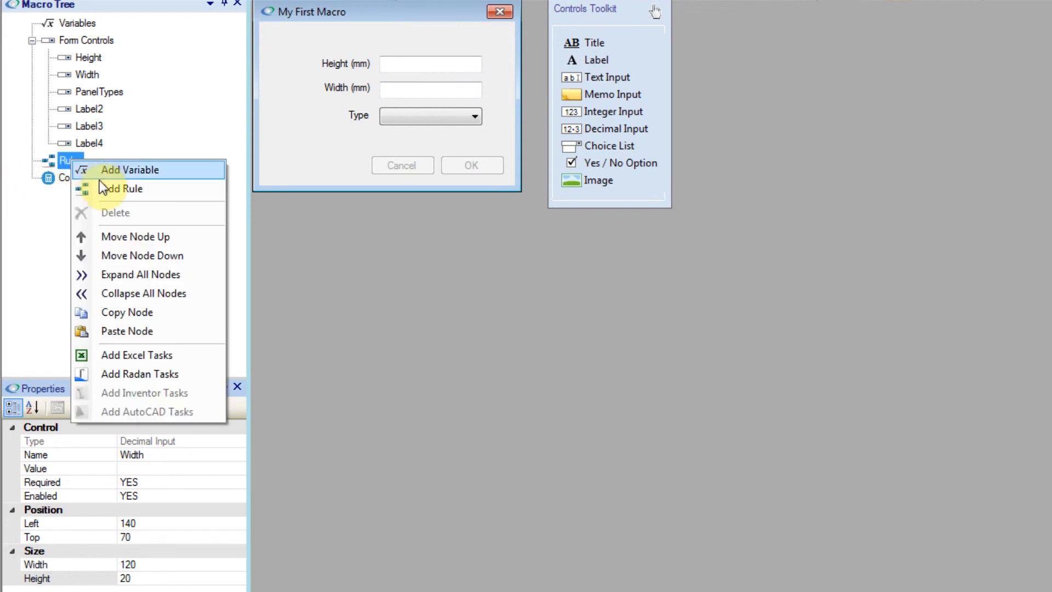
left_click(120, 192)
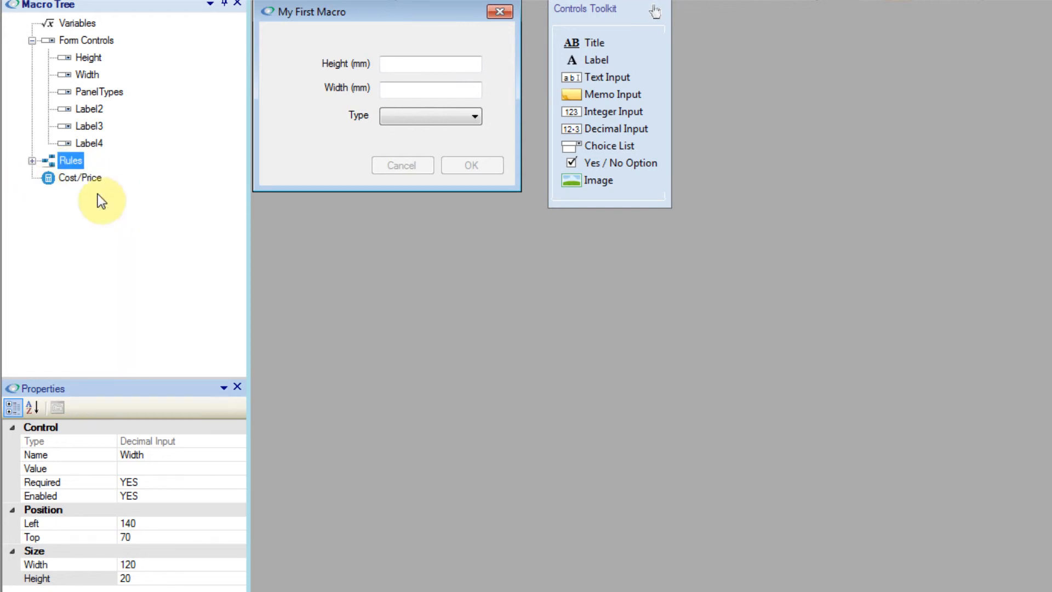
left_click(32, 160)
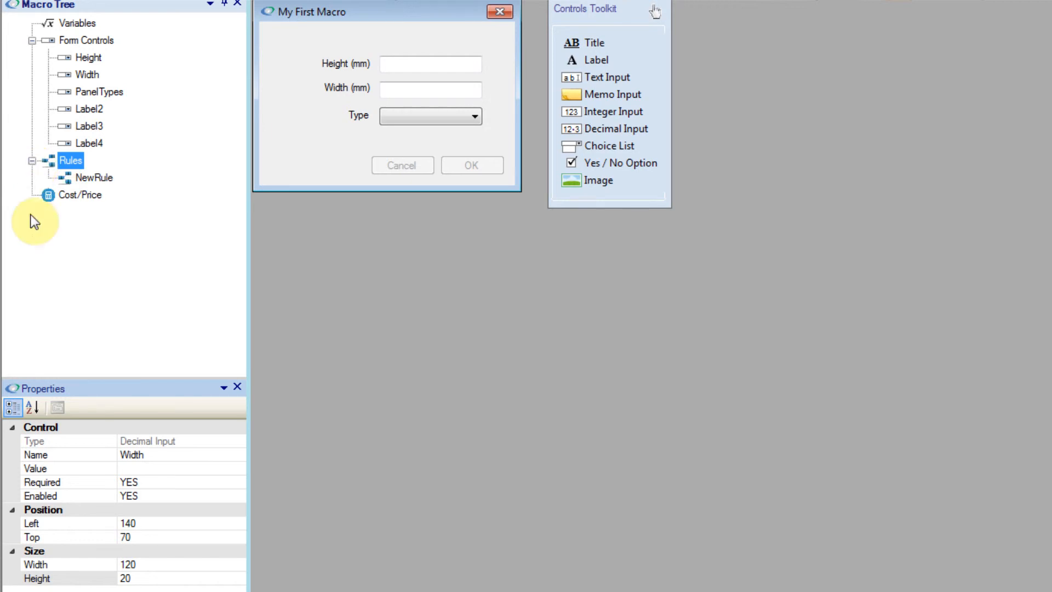
left_click(32, 161)
left_click(32, 161)
left_click(32, 162)
left_click(32, 161)
left_click(94, 179)
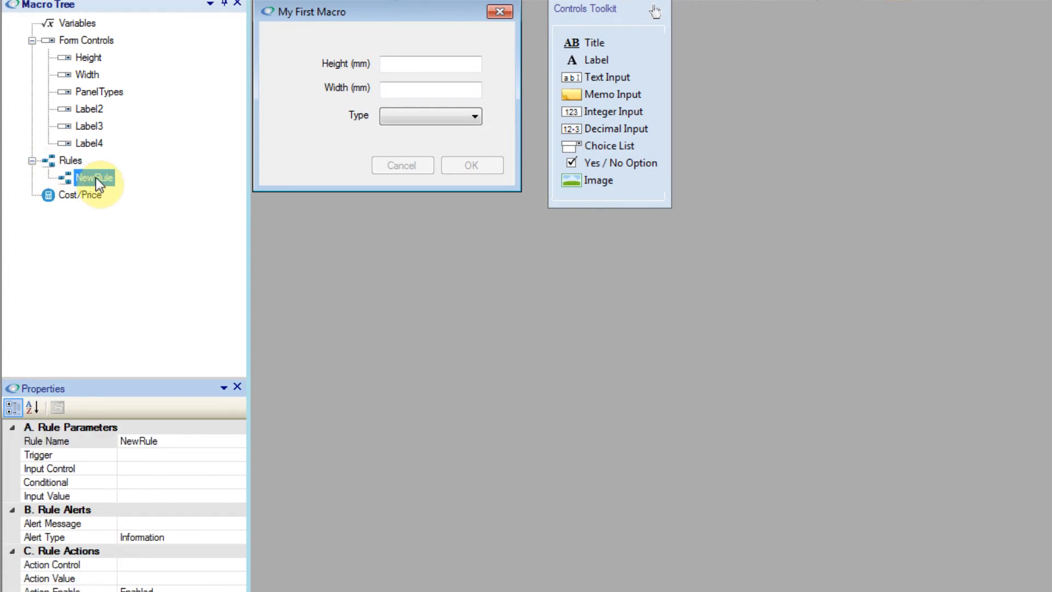
Step: Add a second rule under the Rules node and delete it again
left_click(59, 162)
right_click(60, 164)
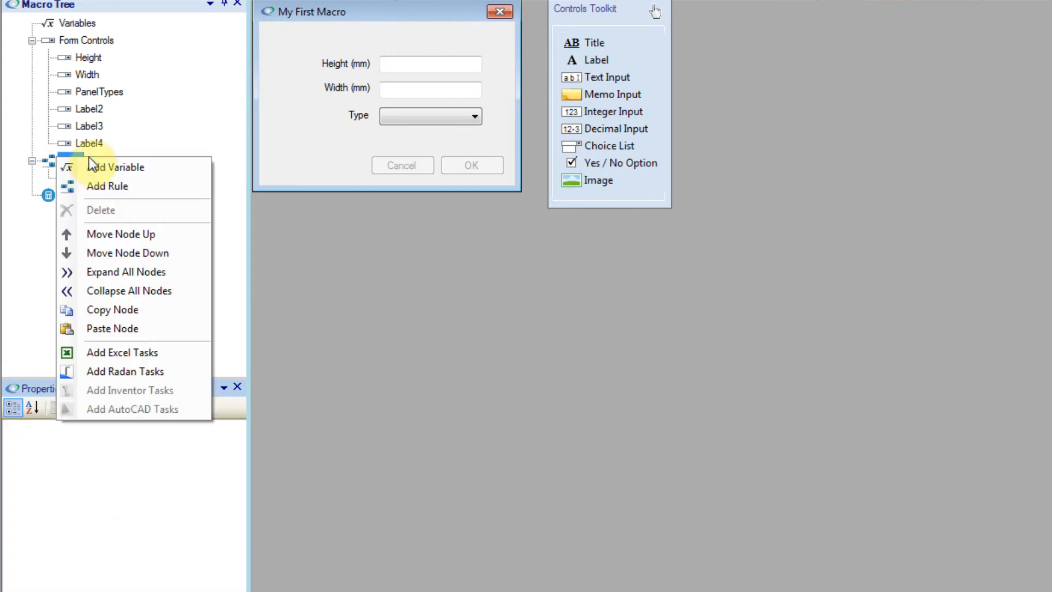
left_click(122, 186)
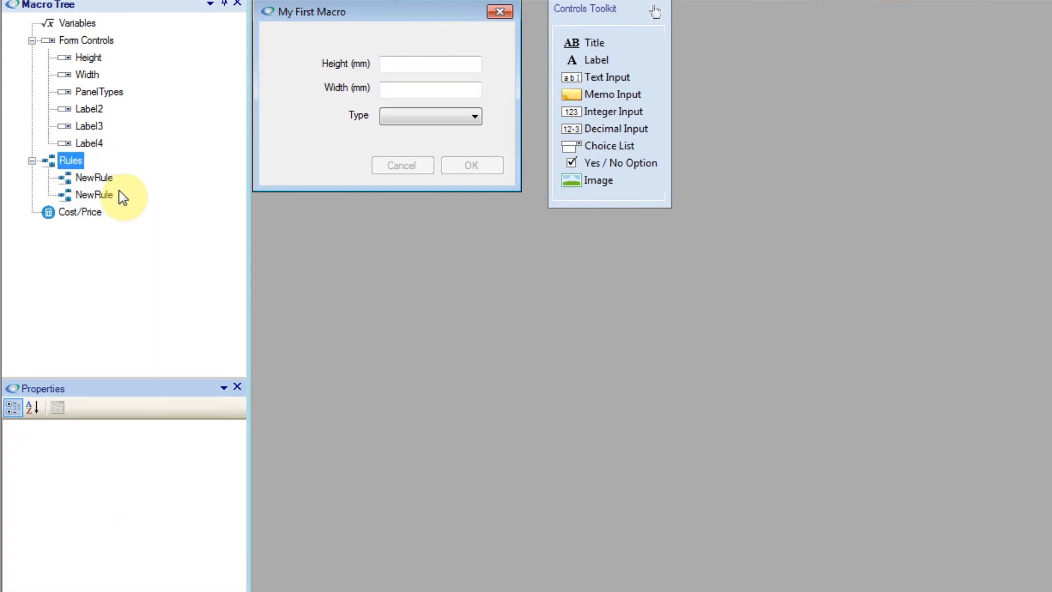
left_click(104, 196)
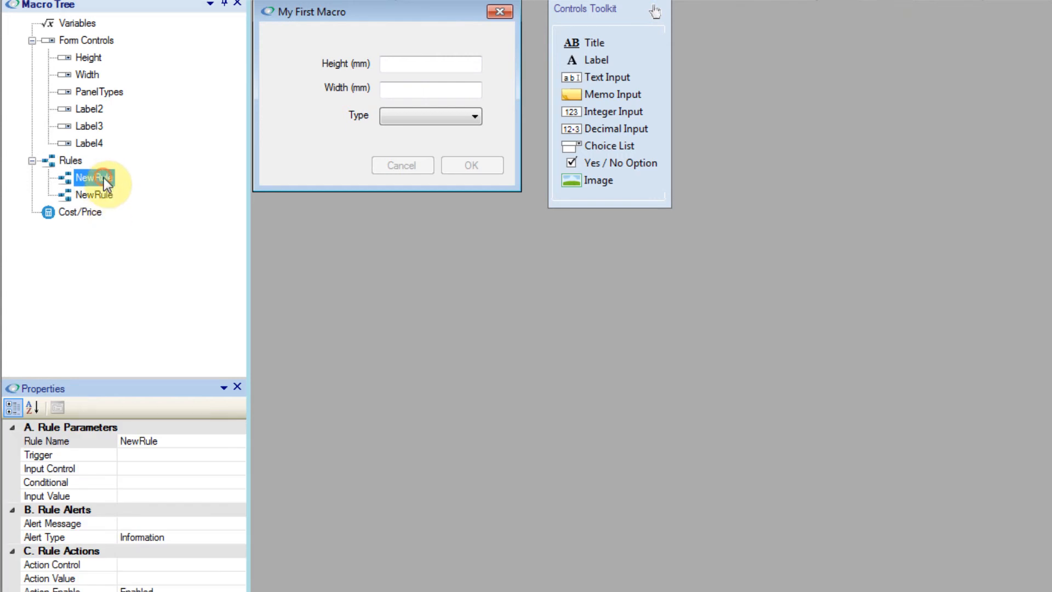
right_click(105, 197)
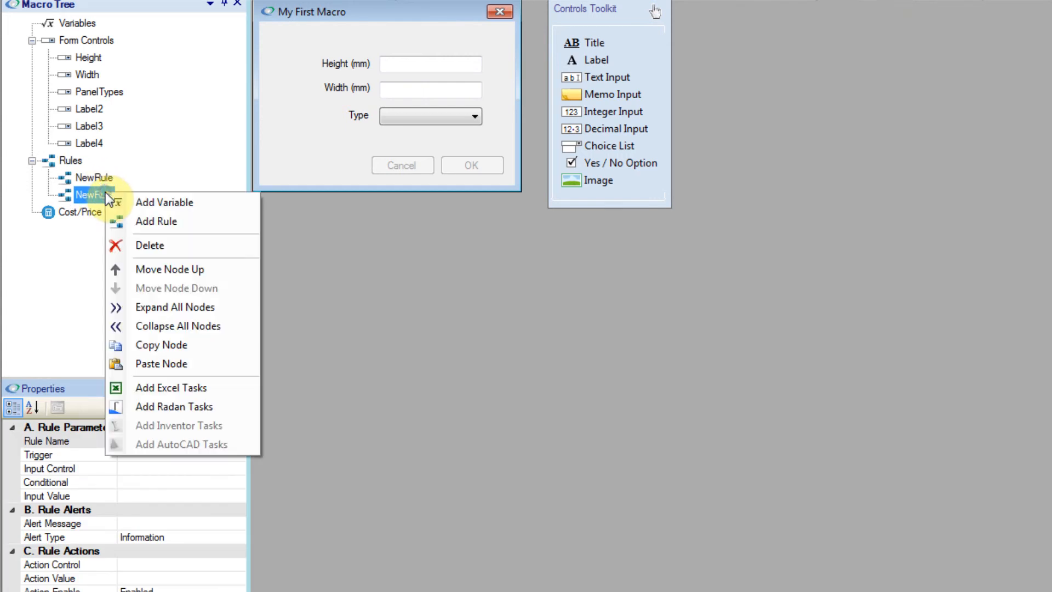
left_click(166, 245)
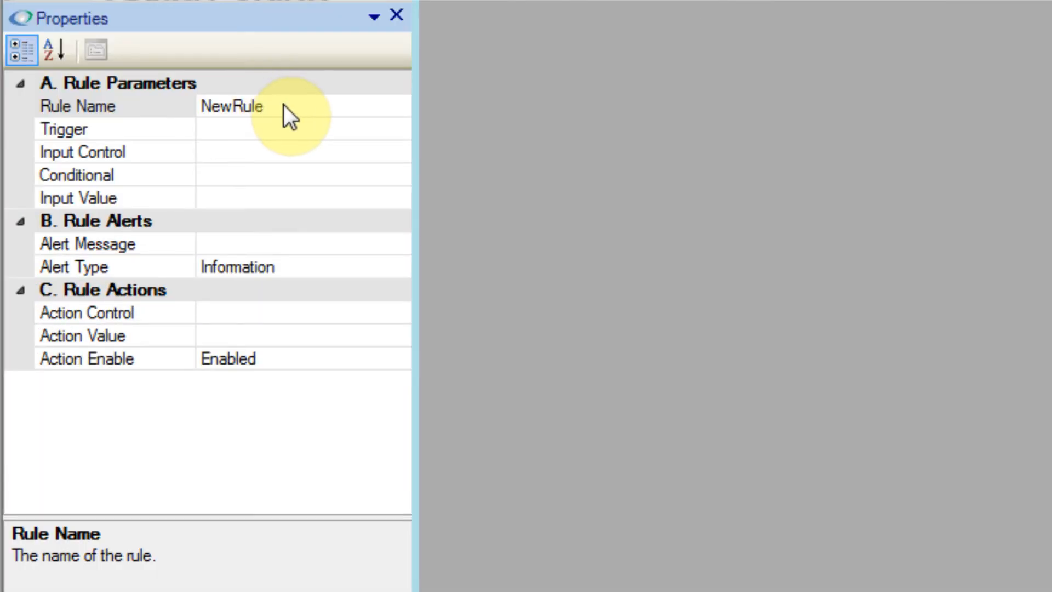
Step: Rename the remaining rule as CheckMinHeight
left_click(285, 103)
double_click(287, 103)
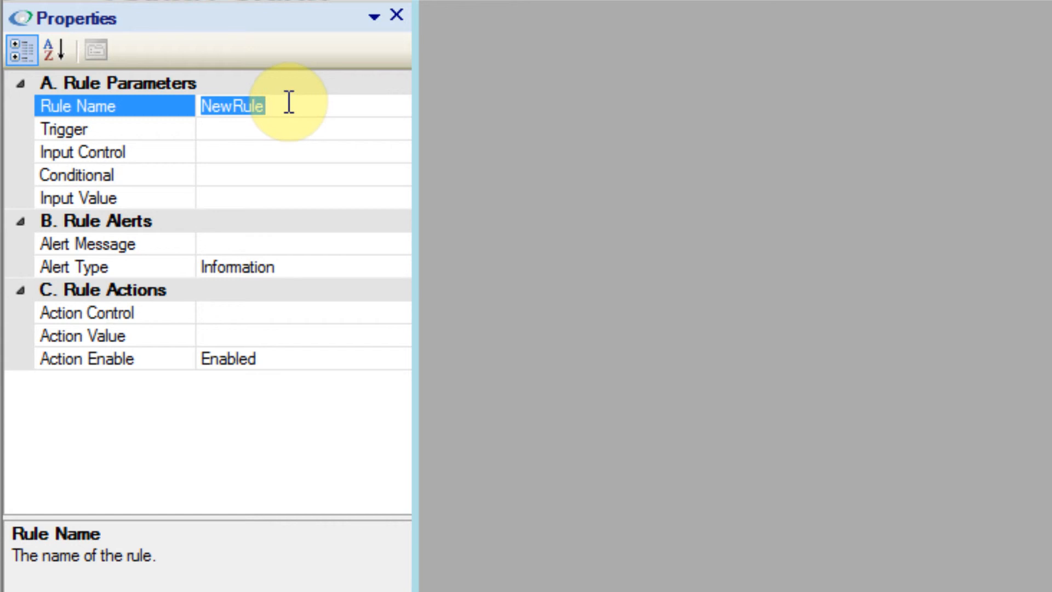
type("Chec")
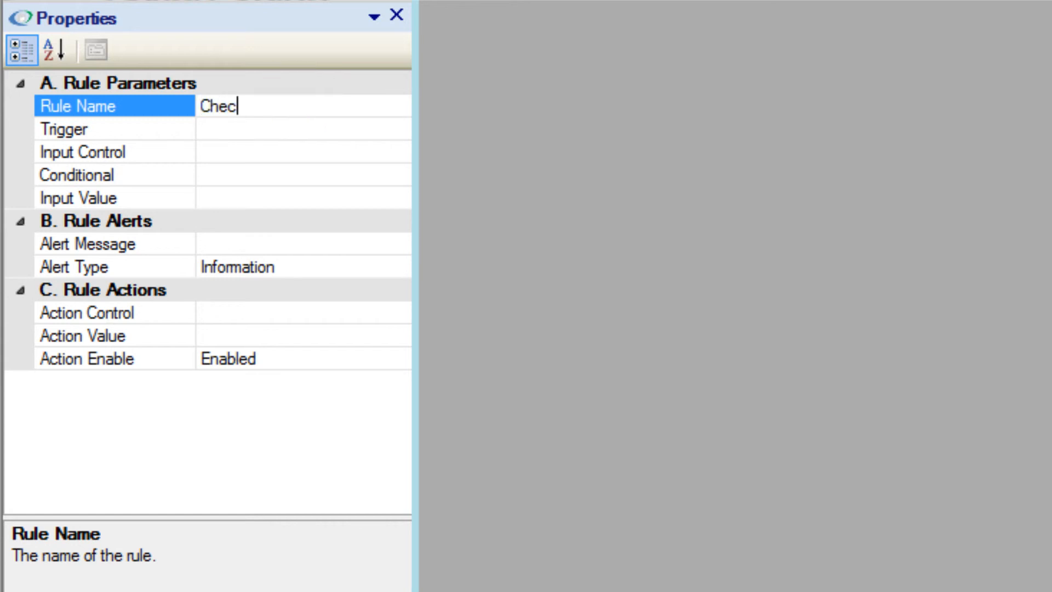
type("kMinH")
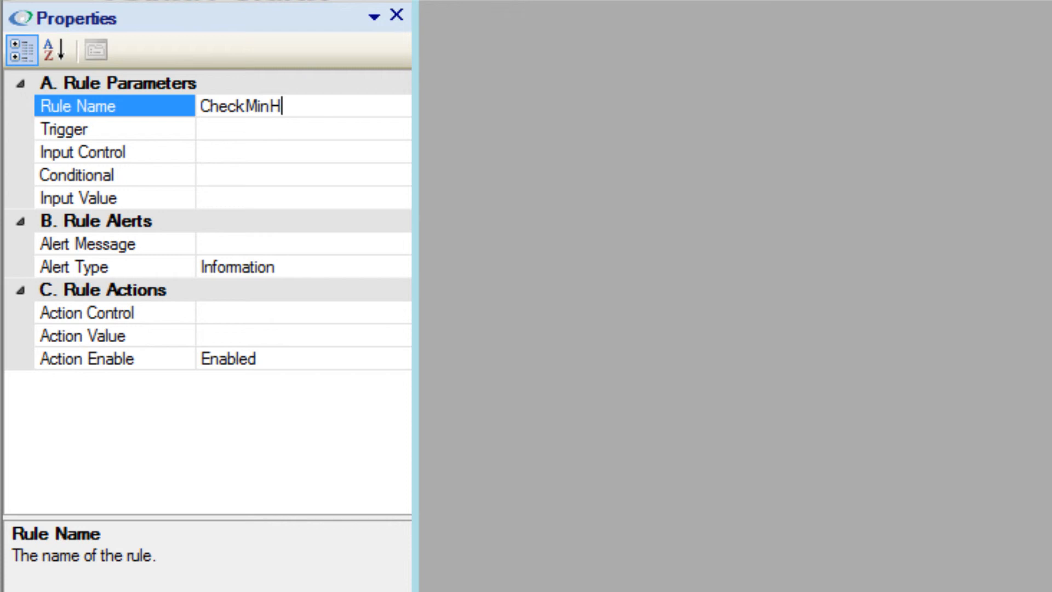
type("eight")
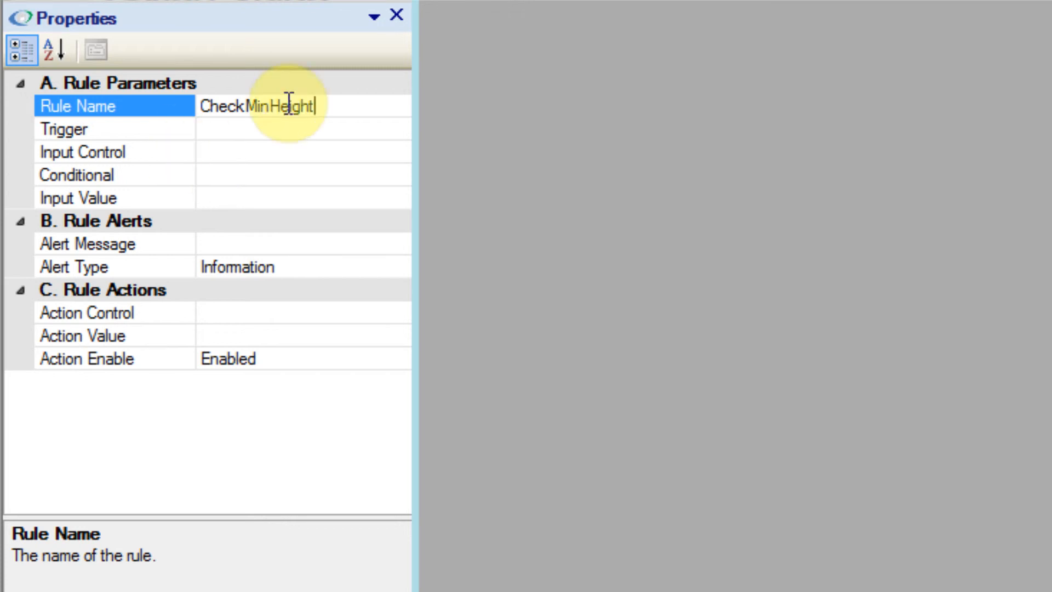
Step: Set the trigger of the CheckMinHeight rule to the Height control
left_click(301, 131)
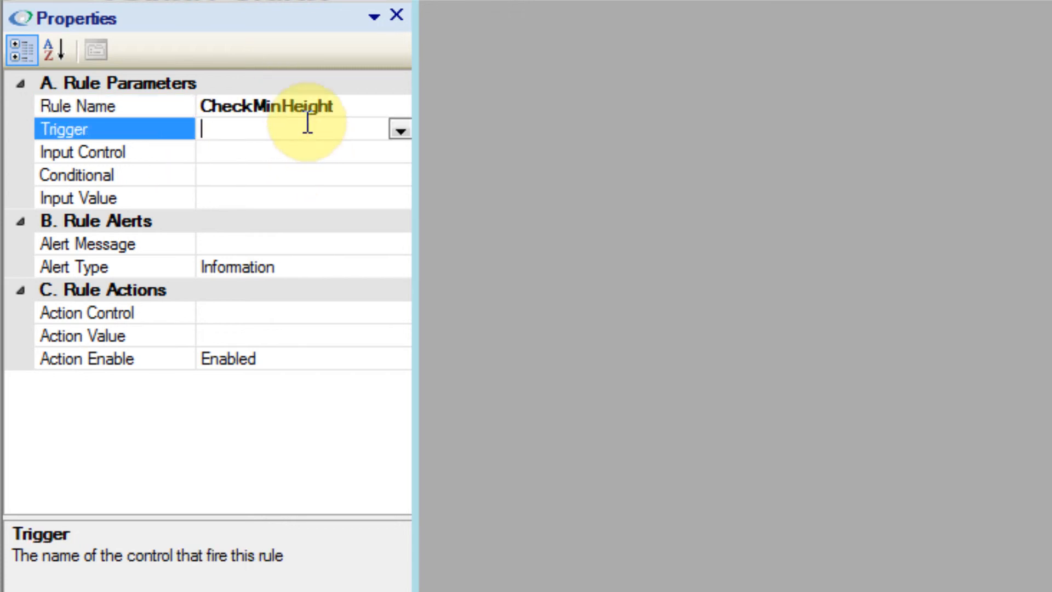
left_click(400, 131)
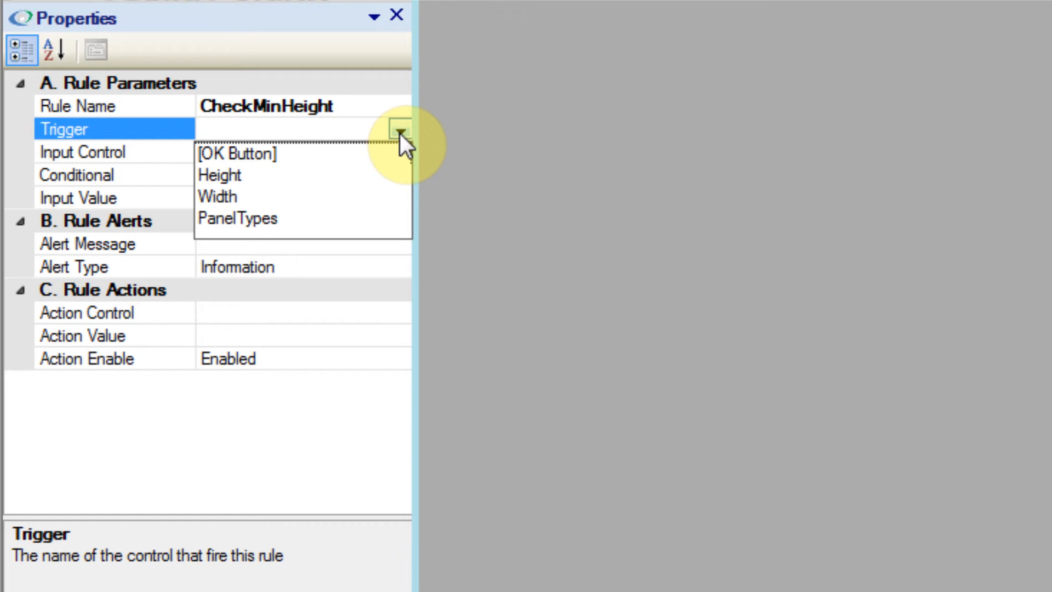
left_click(238, 176)
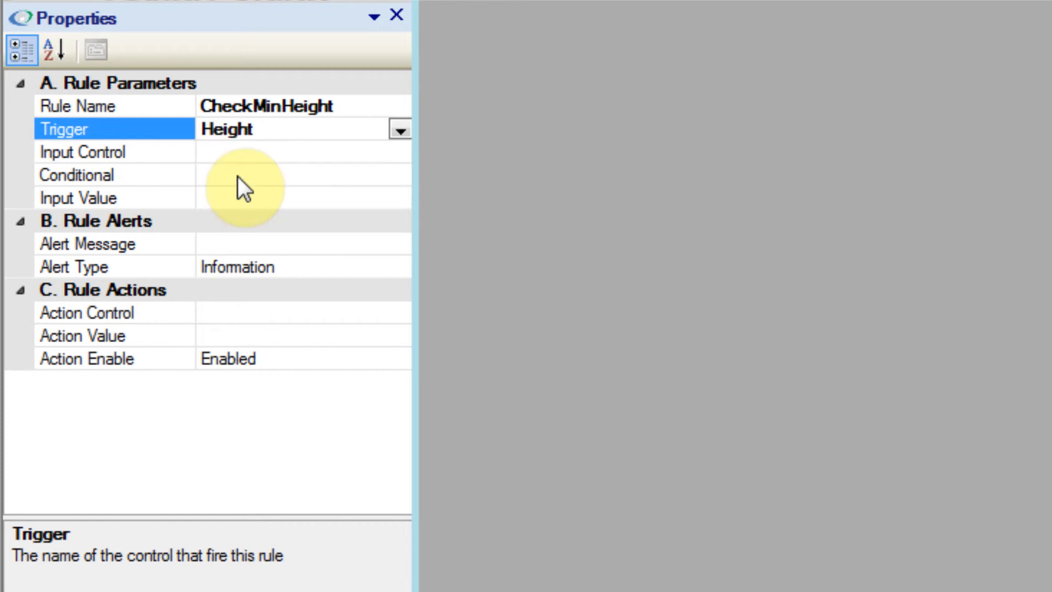
Step: Set the rule's input control to Height
left_click(275, 151)
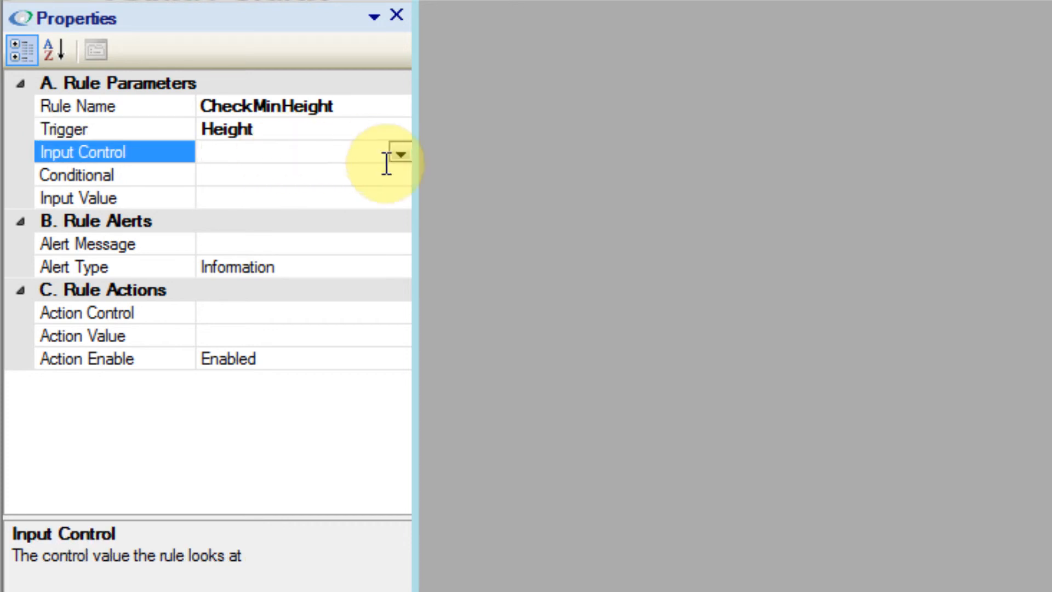
left_click(363, 174)
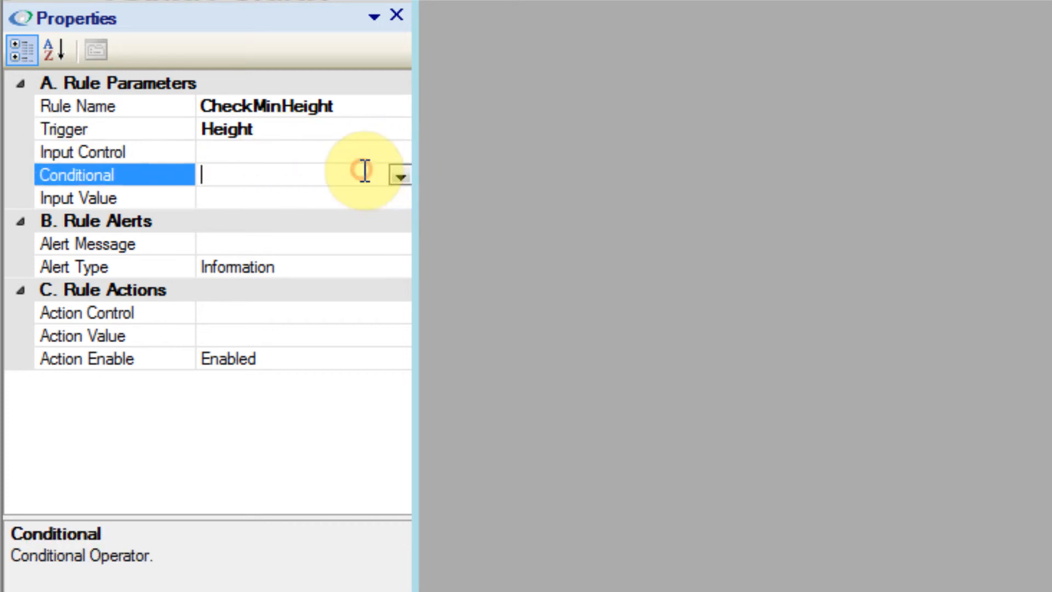
left_click(345, 196)
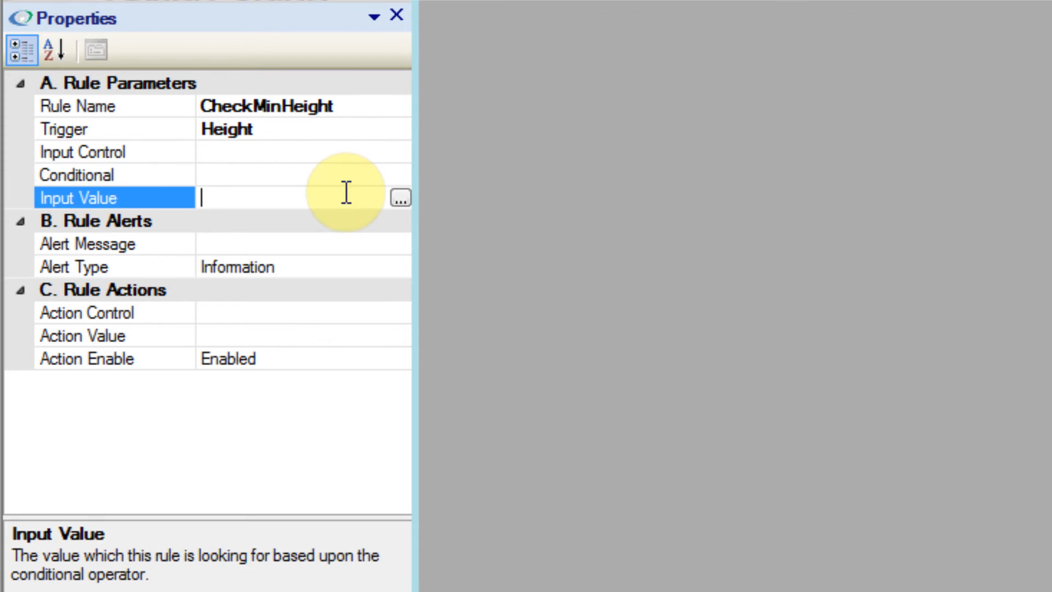
left_click(345, 149)
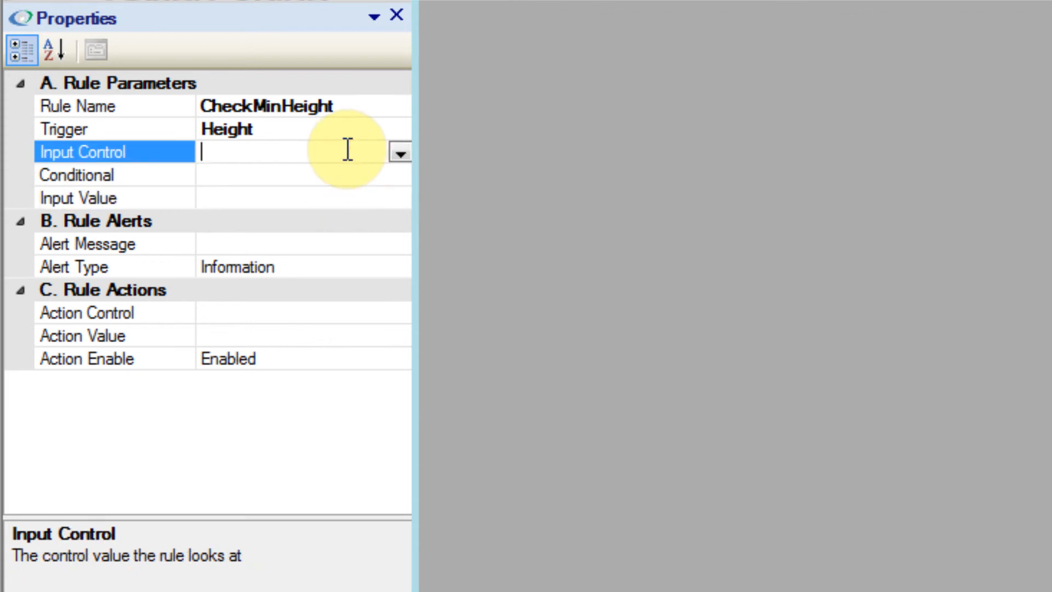
left_click(400, 156)
left_click(399, 156)
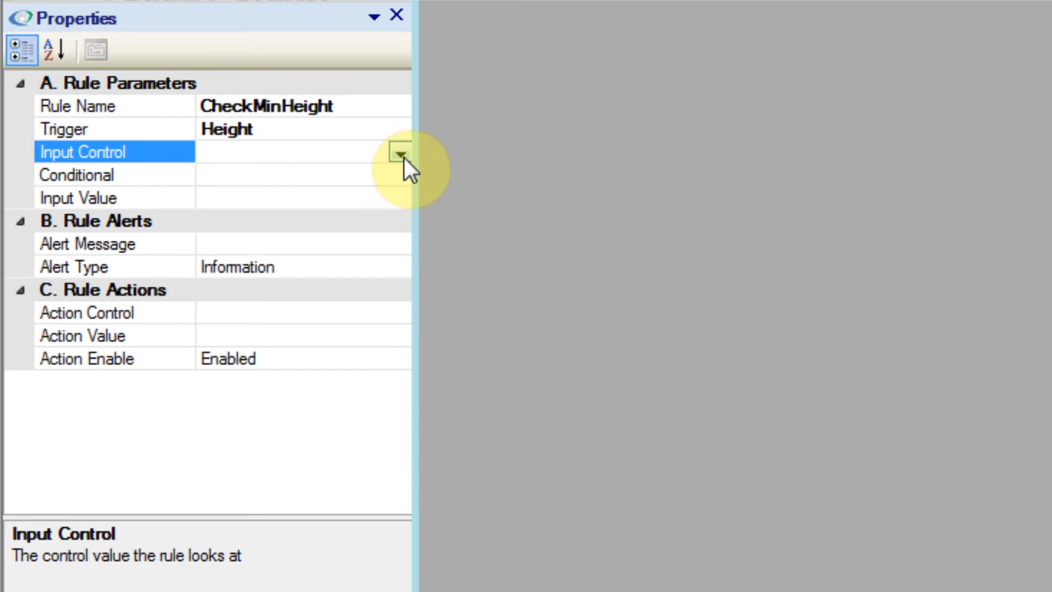
left_click(401, 157)
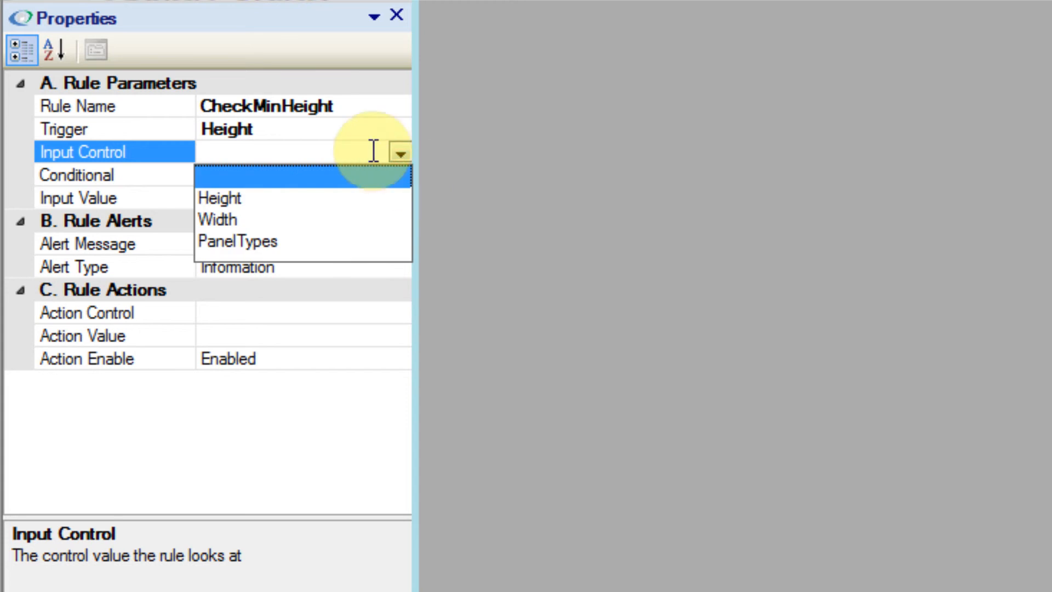
left_click(235, 198)
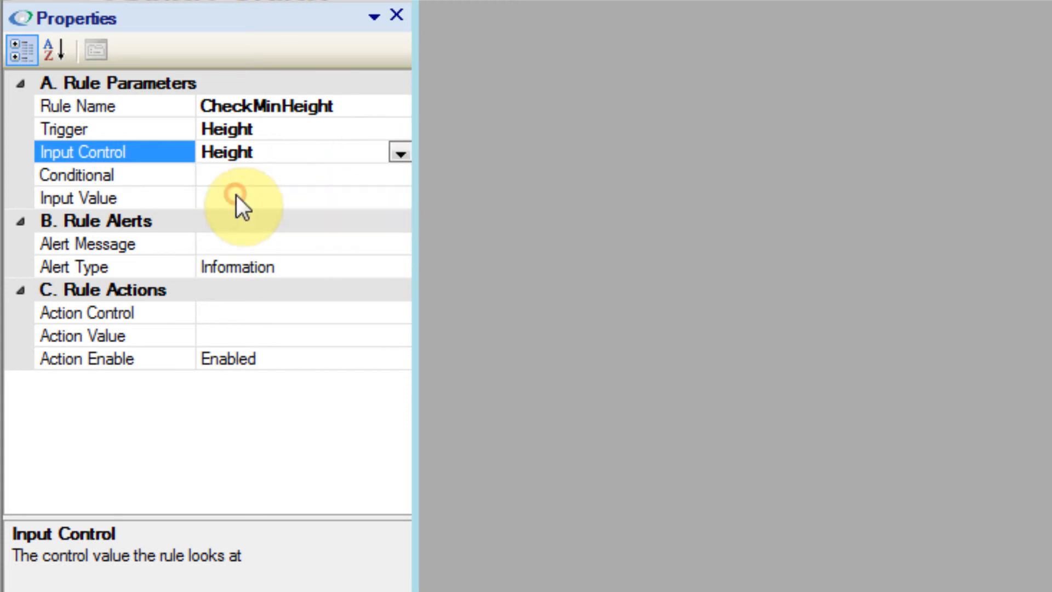
left_click(256, 171)
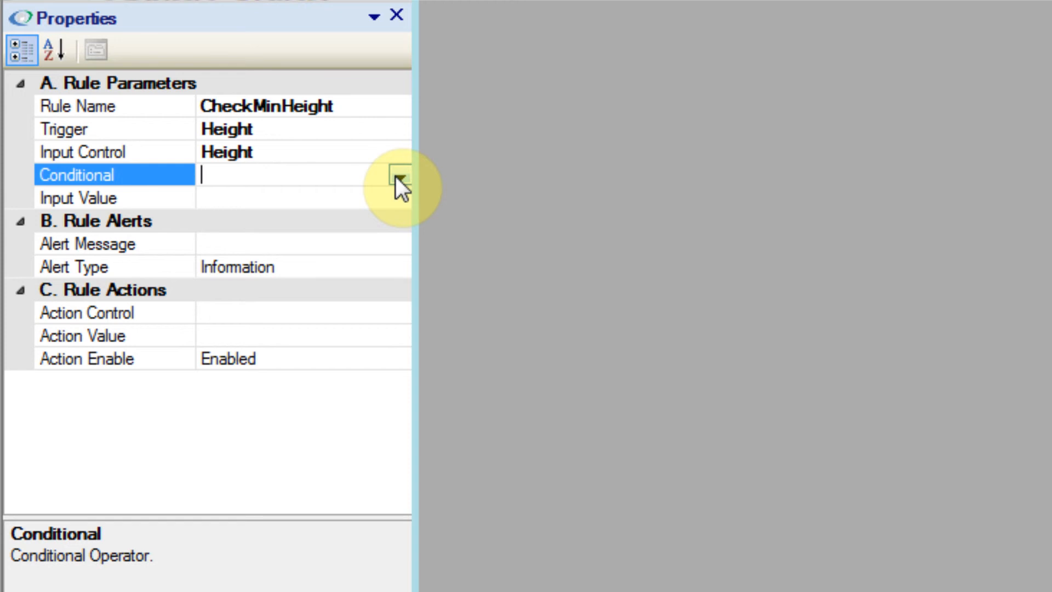
left_click(396, 127)
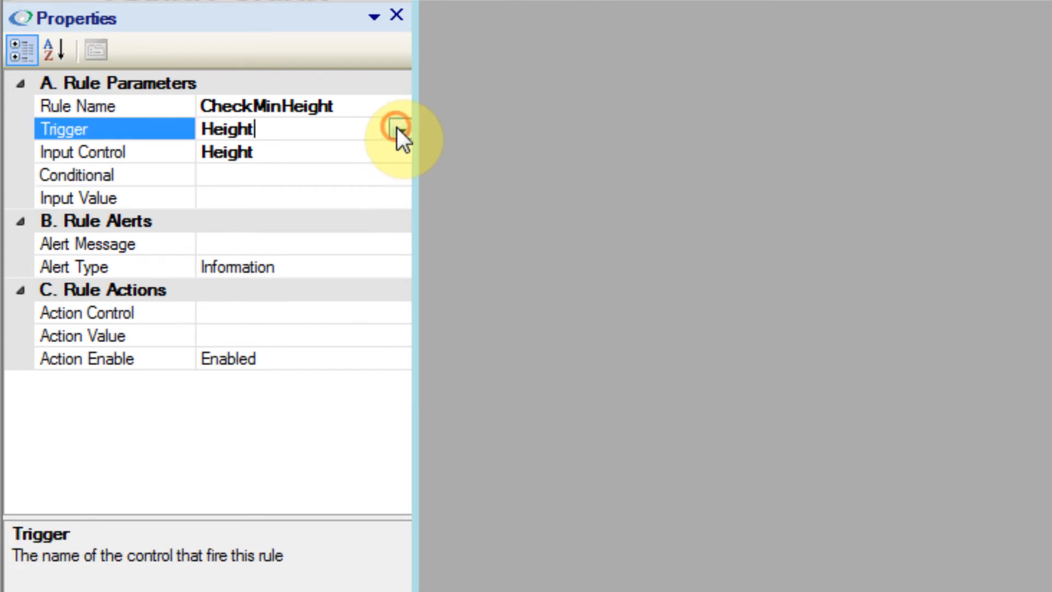
left_click(393, 152)
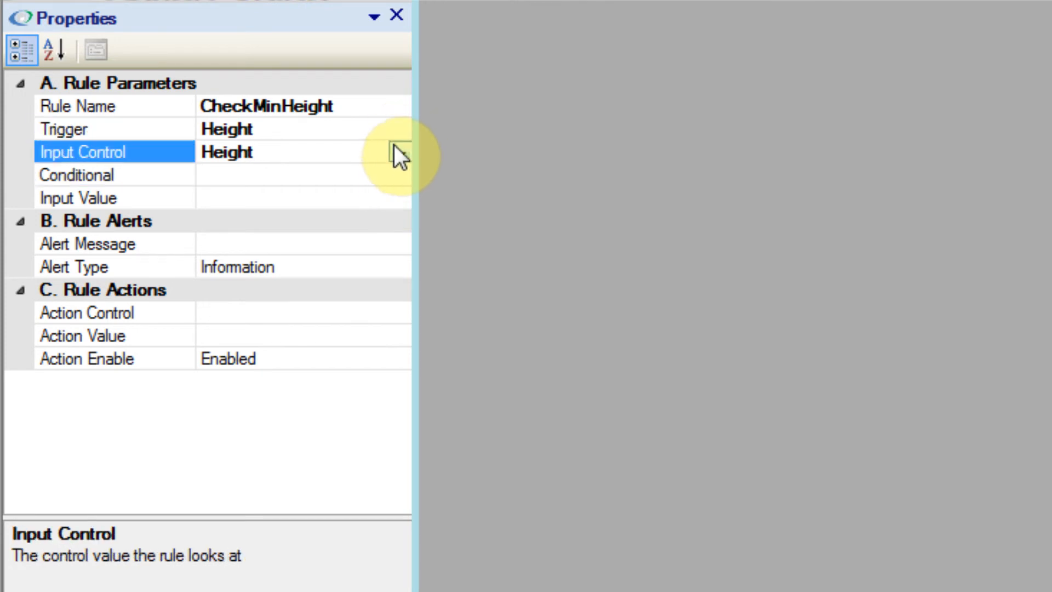
left_click(399, 129)
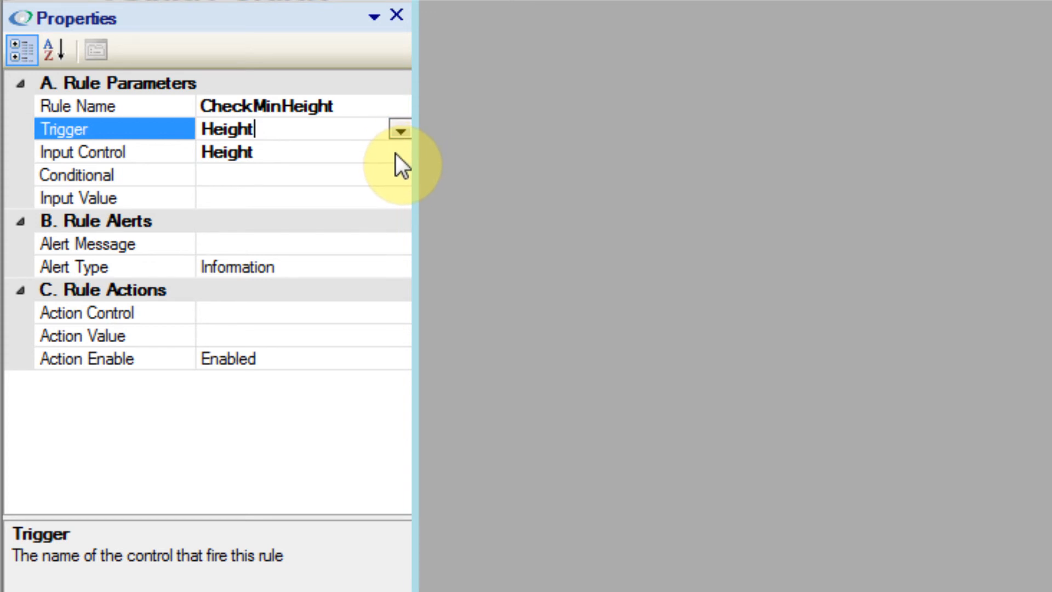
left_click(395, 154)
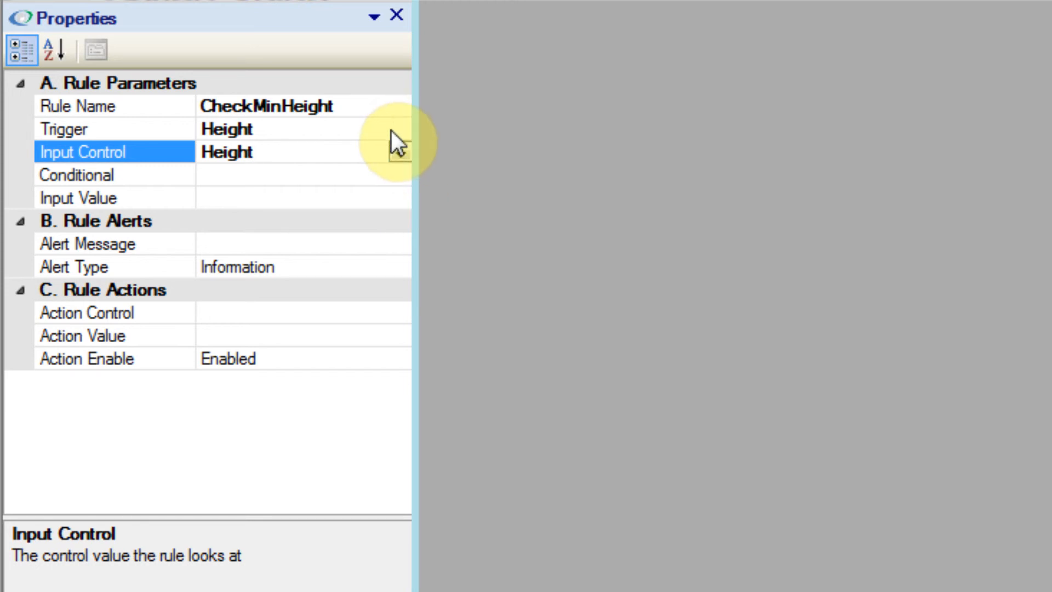
Step: Set the rule's conditional operator to < and its input value to 500
left_click(403, 172)
left_click(403, 172)
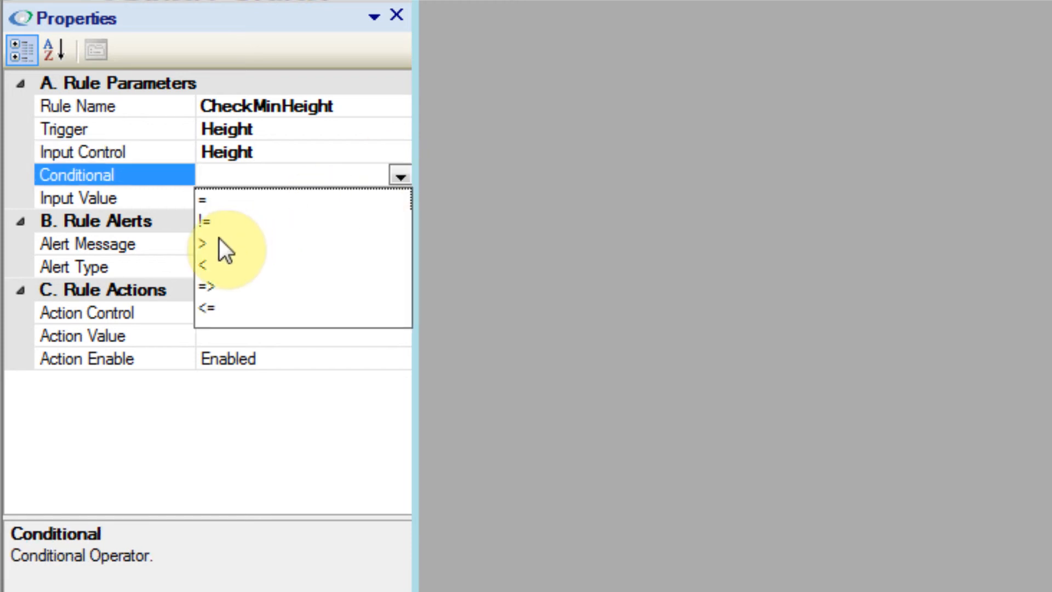
left_click(207, 264)
left_click(228, 191)
type("500")
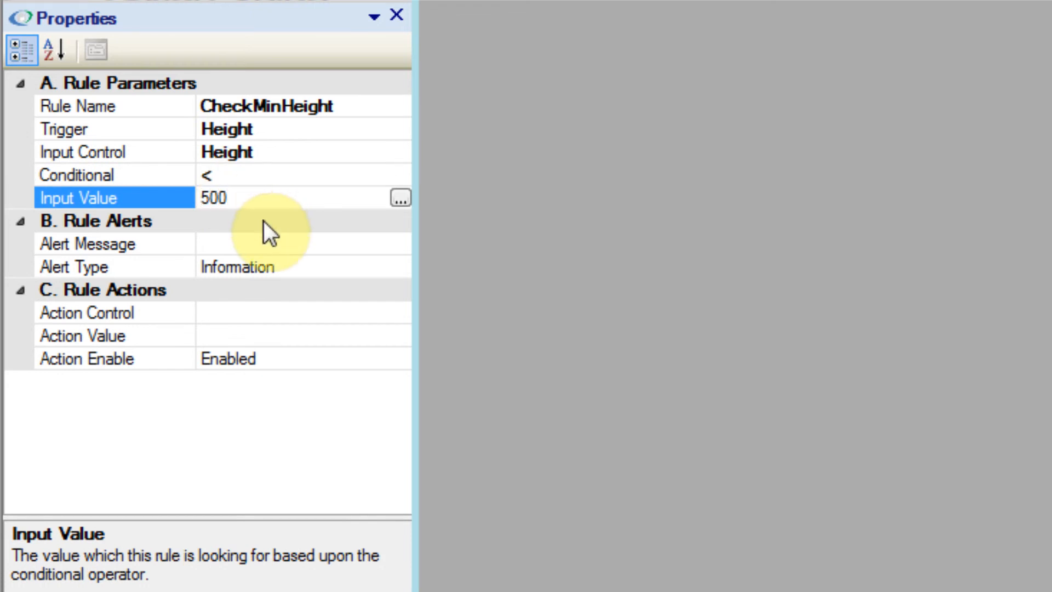
Step: Review the rule's parameters and examine the properties in its Rule Alerts and Rule Actions groups
left_click(281, 126)
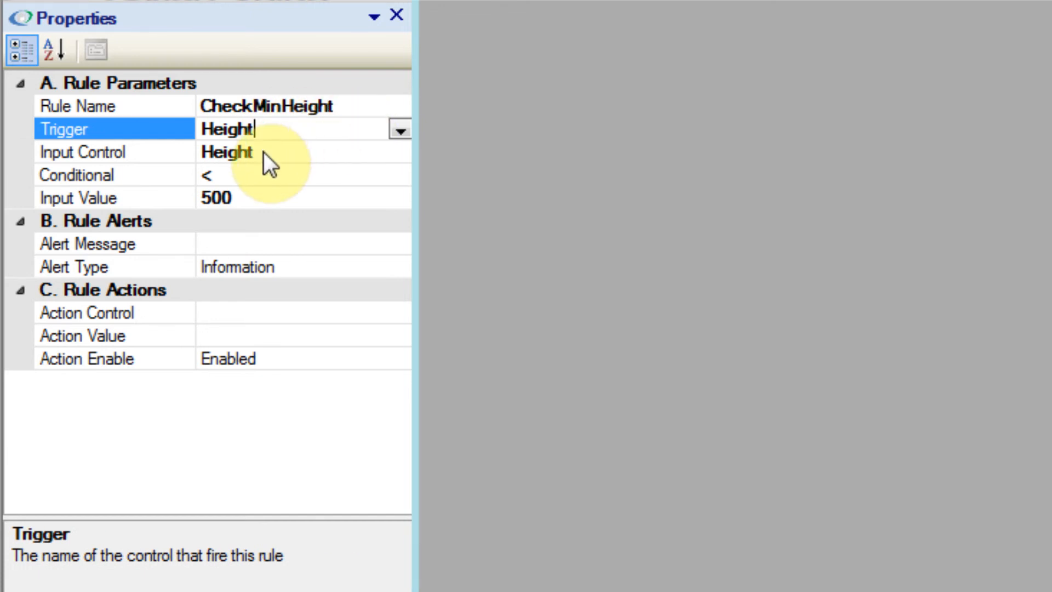
left_click(278, 151)
left_click(273, 177)
left_click(274, 195)
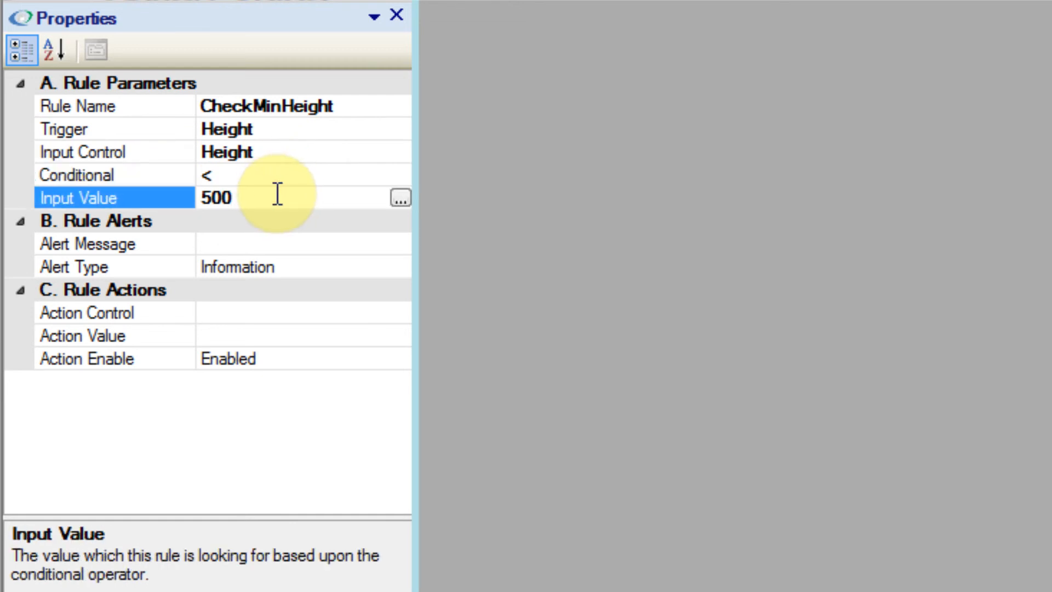
left_click(267, 239)
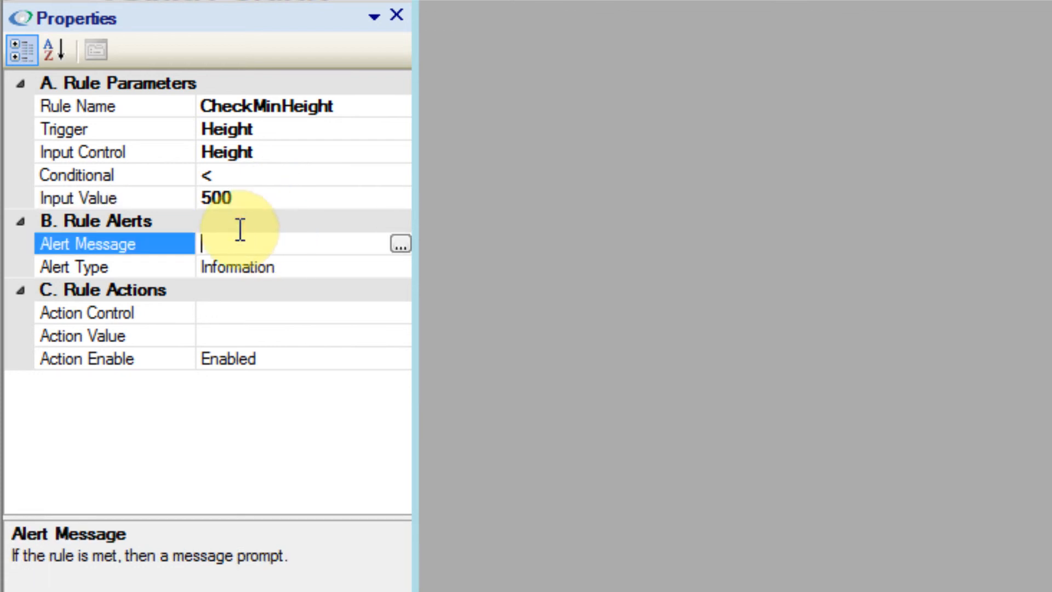
left_click(236, 312)
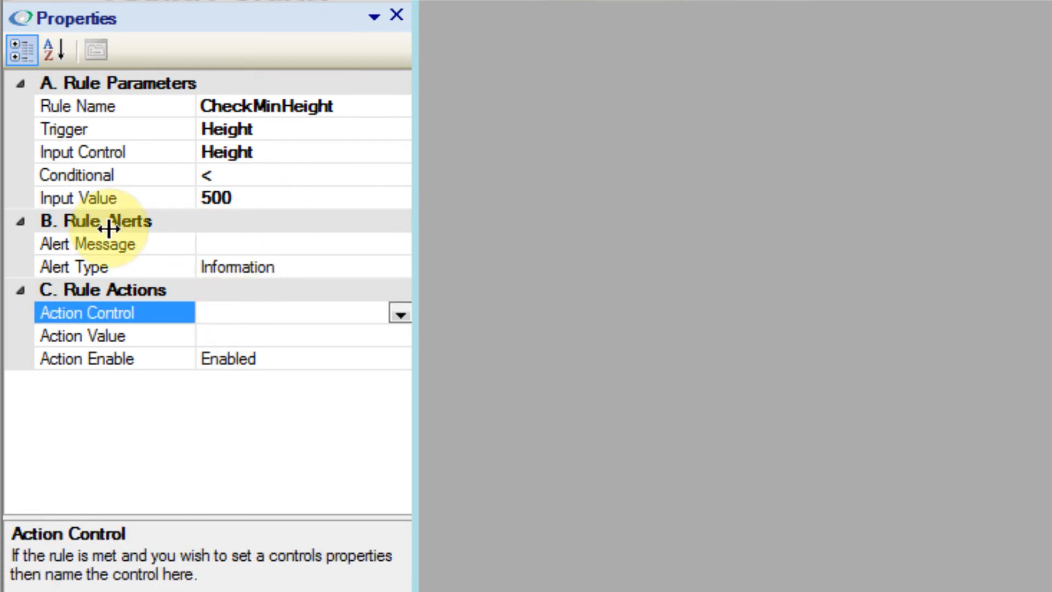
left_click(22, 222)
left_click(22, 221)
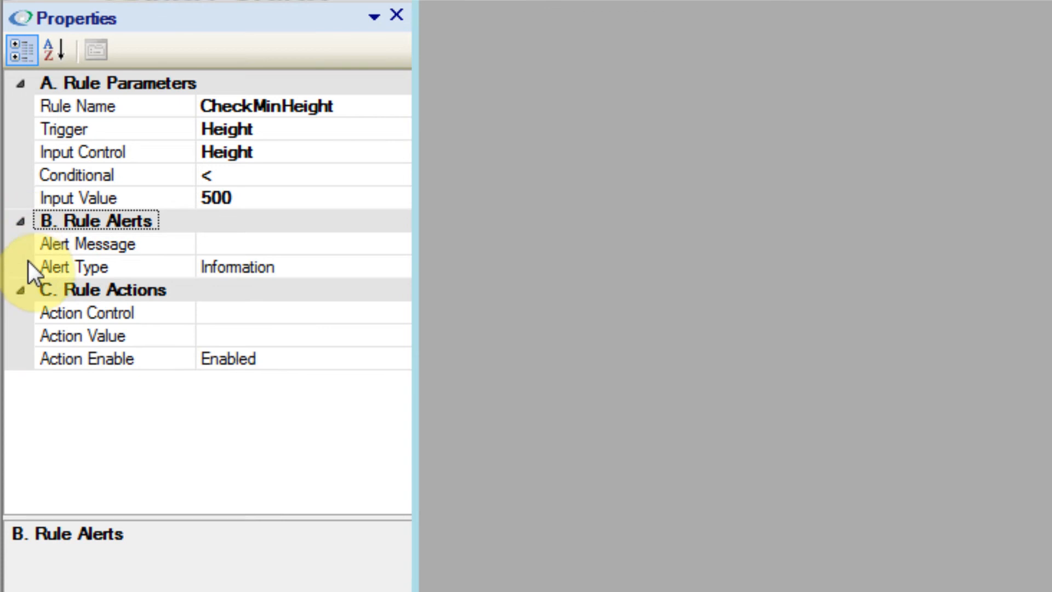
left_click(22, 287)
left_click(24, 285)
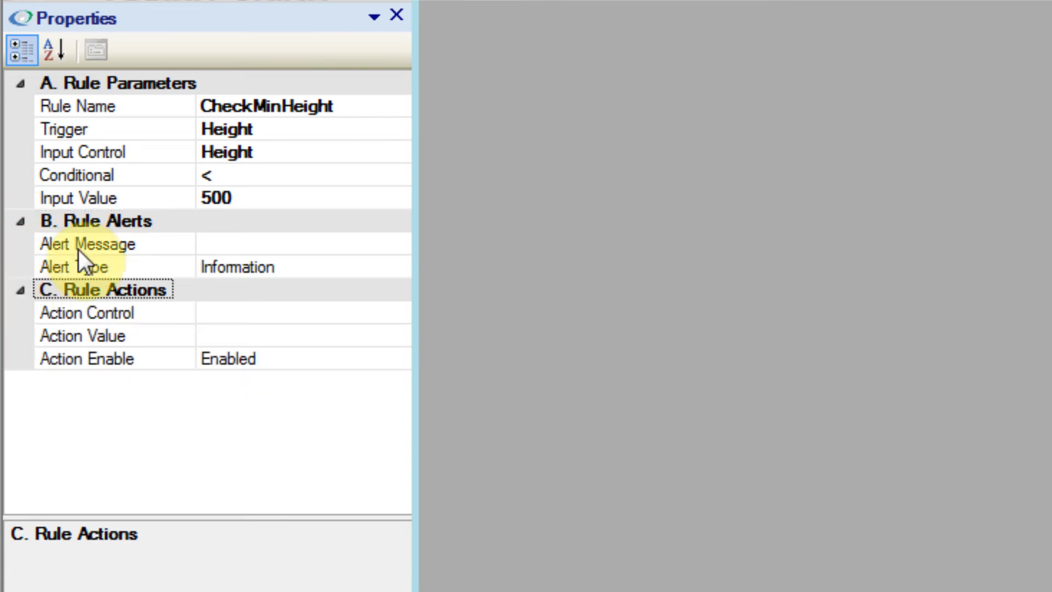
Step: Set the rule's alert message to "You have entered a height less than 500mm. please try again"
left_click(289, 234)
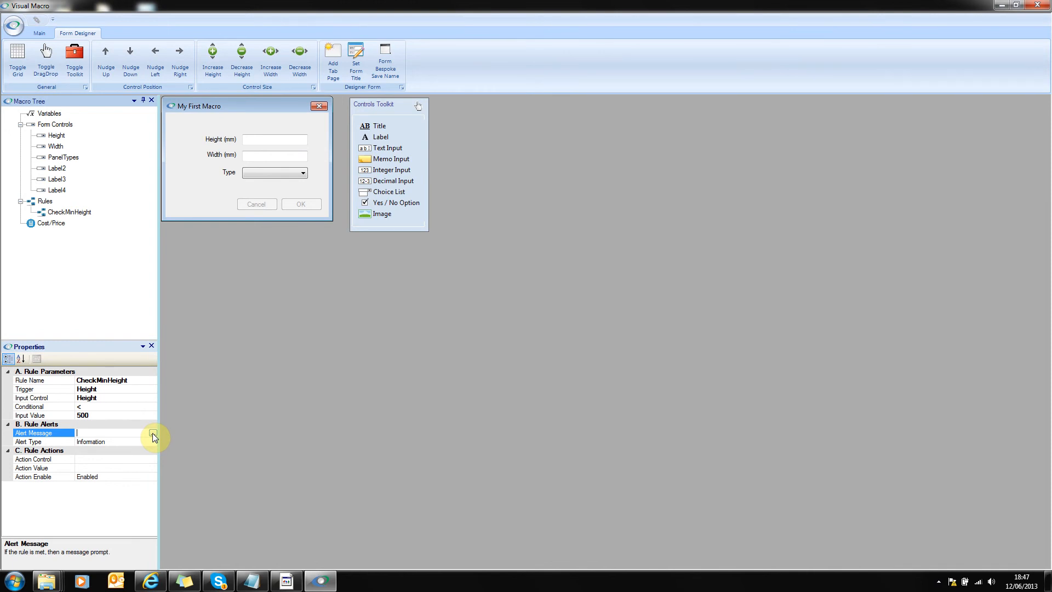
left_click(109, 433)
left_click(154, 432)
left_click(492, 272)
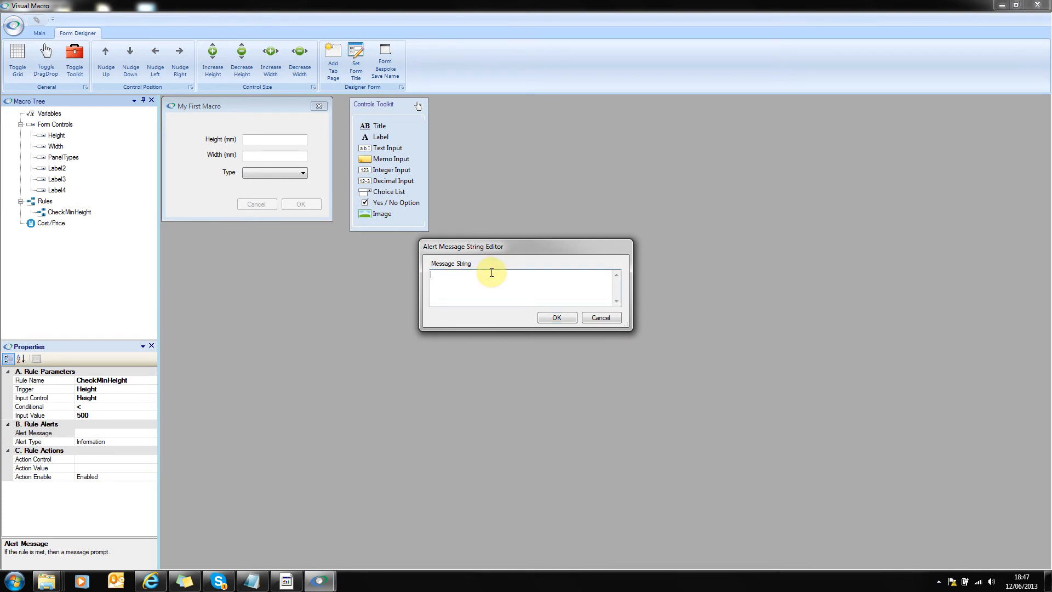
type("You have entered a he")
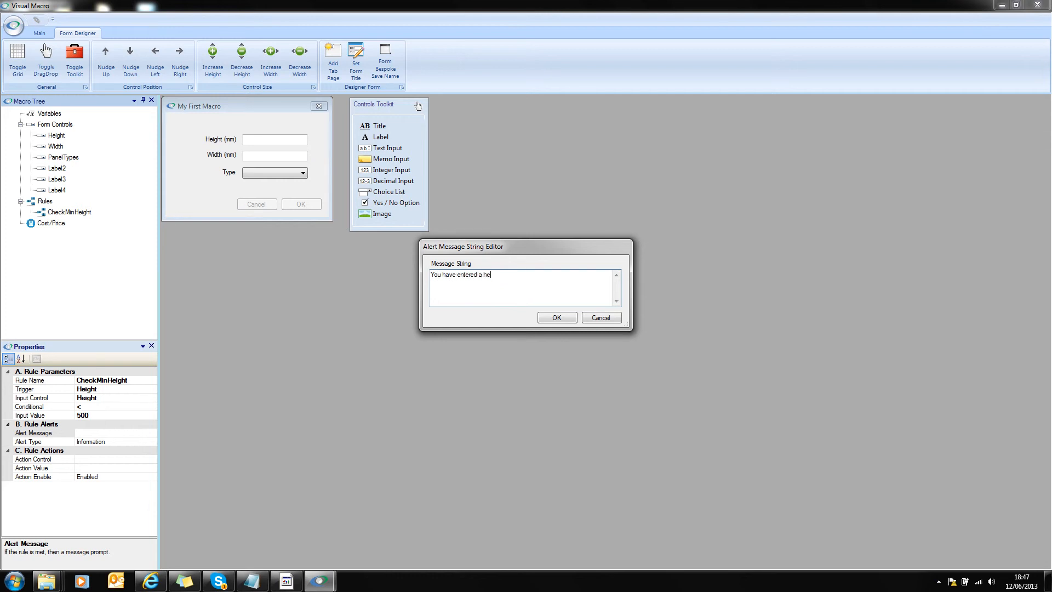
type("ight less than 500mm. please try again")
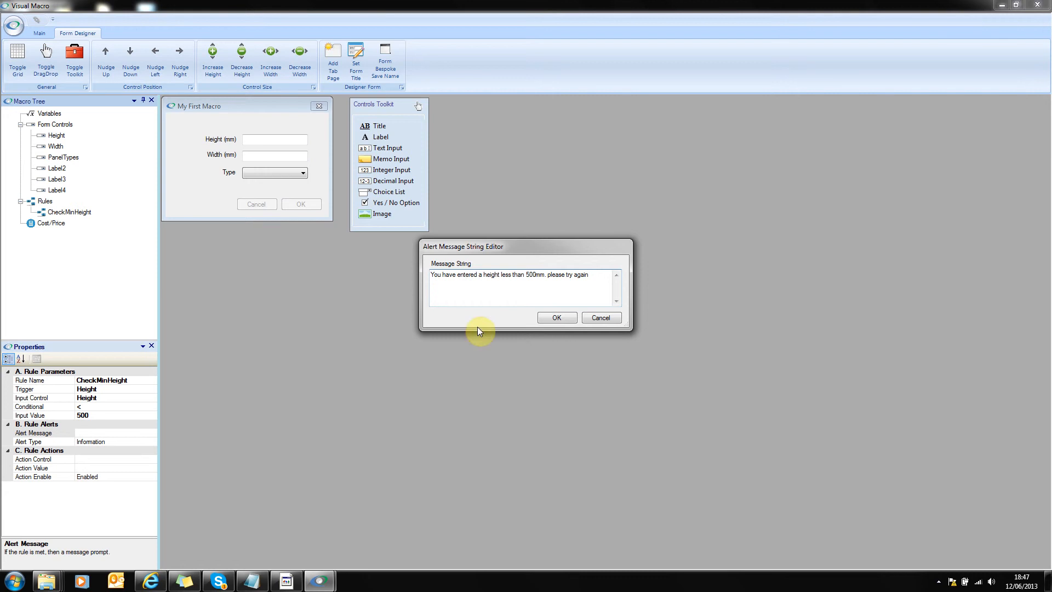
left_click(556, 318)
Step: Set the rule's action control to Height and show its Action Value property
left_click(141, 459)
left_click(147, 467)
left_click(148, 476)
left_click(153, 476)
left_click(153, 476)
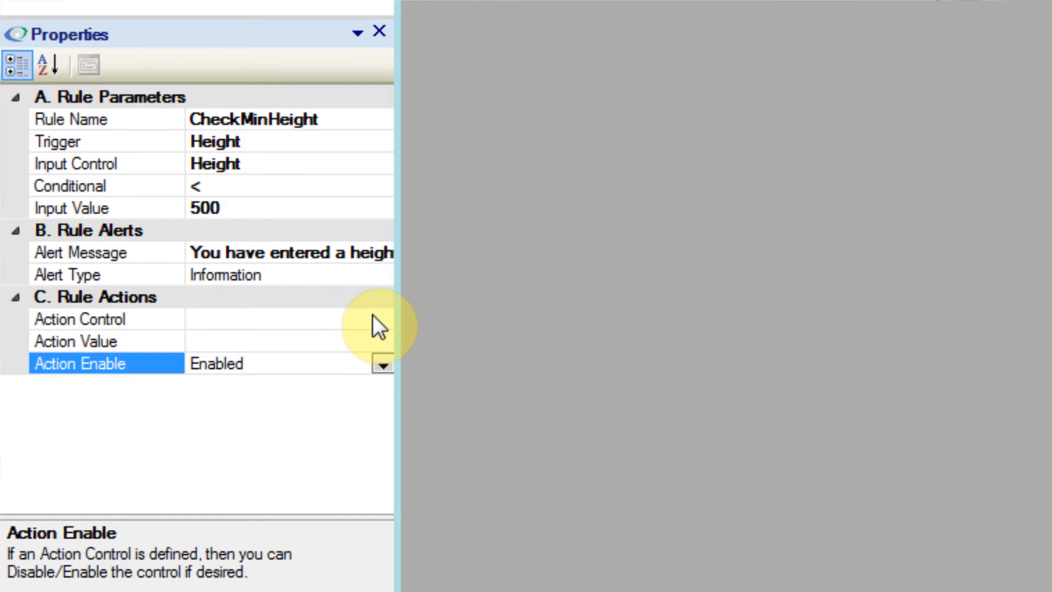
left_click(372, 317)
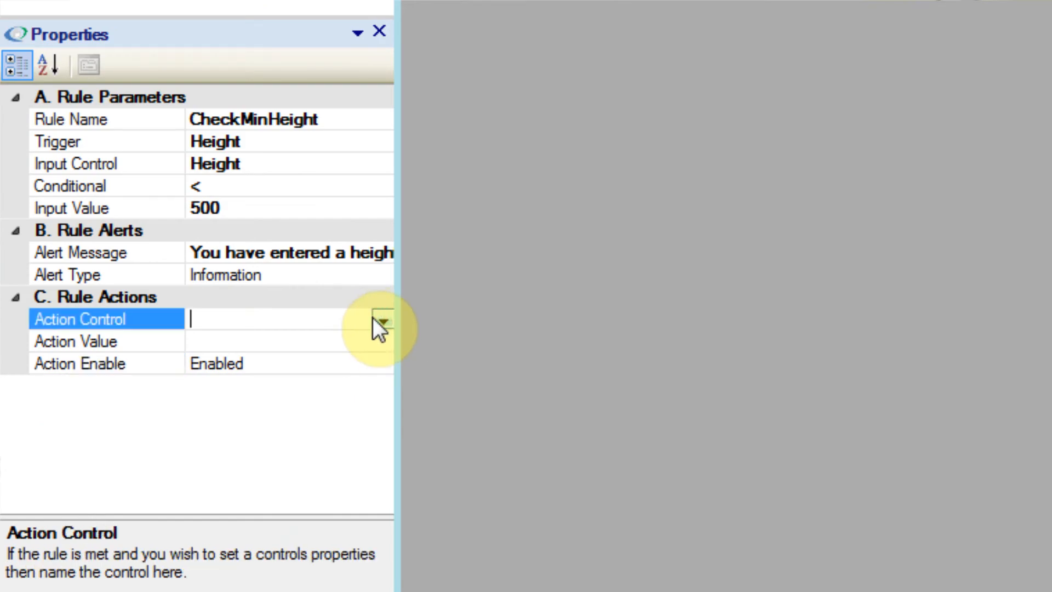
left_click(382, 323)
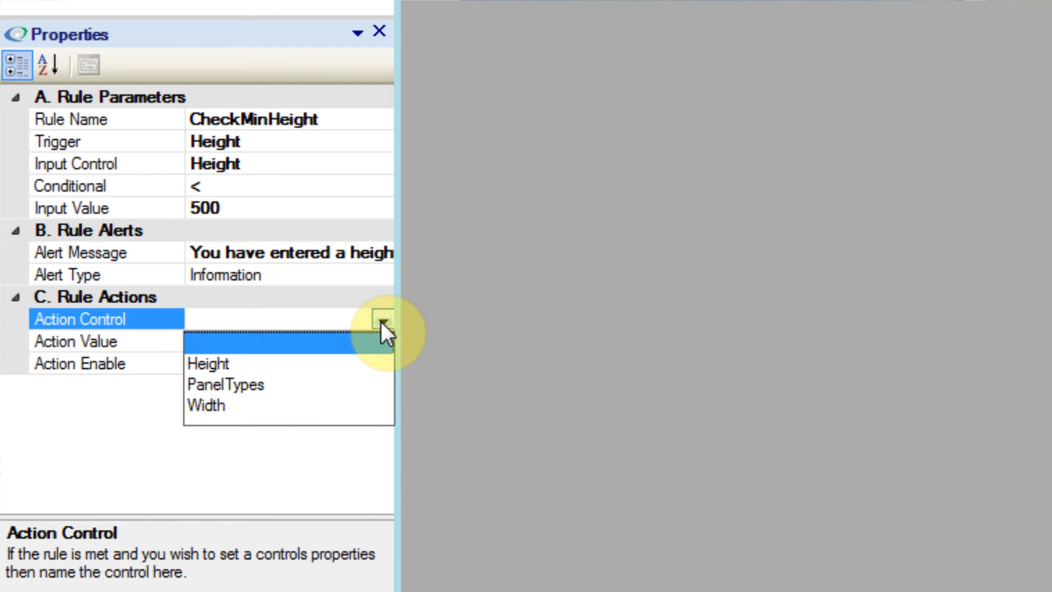
left_click(234, 367)
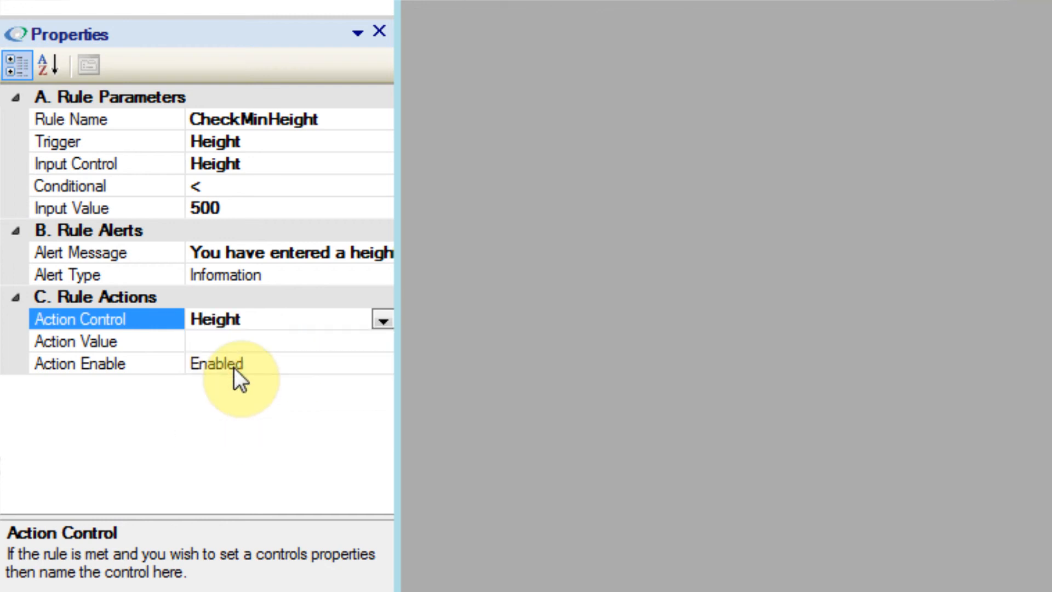
left_click(263, 341)
left_click(219, 343)
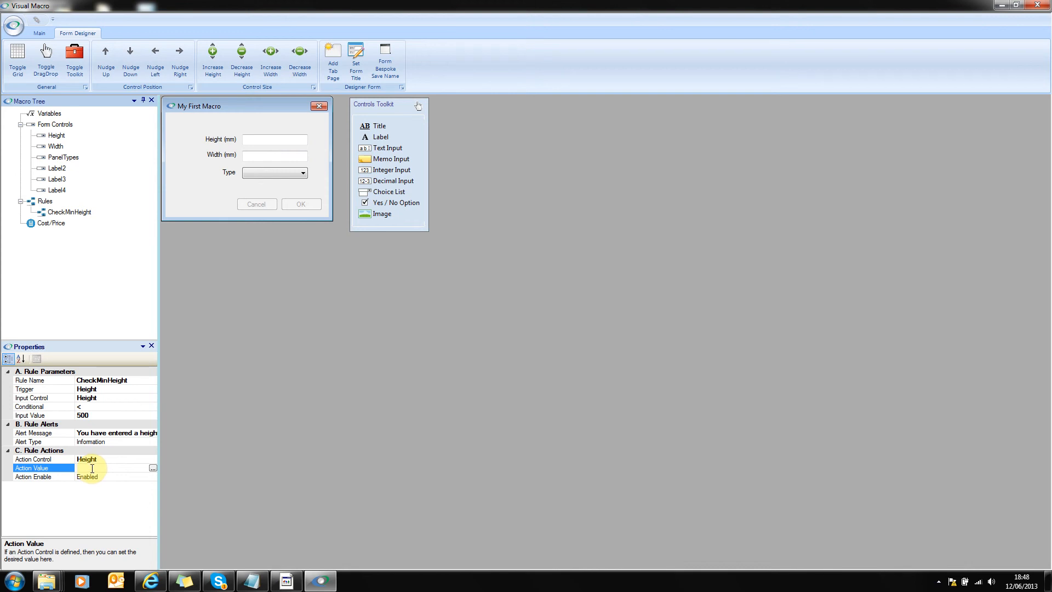
Step: Save the macro and start a test run of the My First Macro form
left_click(39, 33)
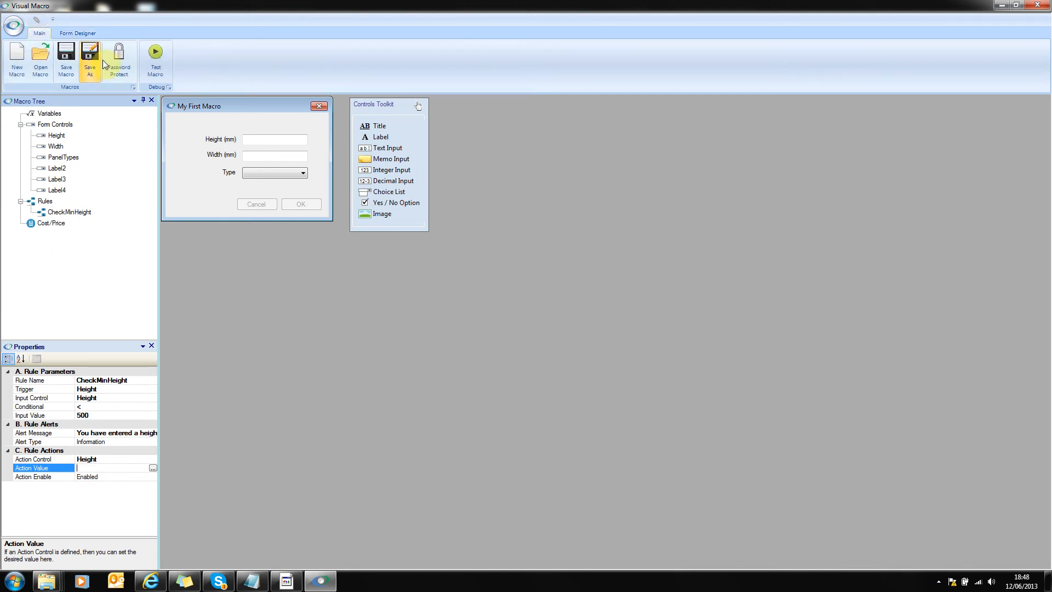
left_click(68, 69)
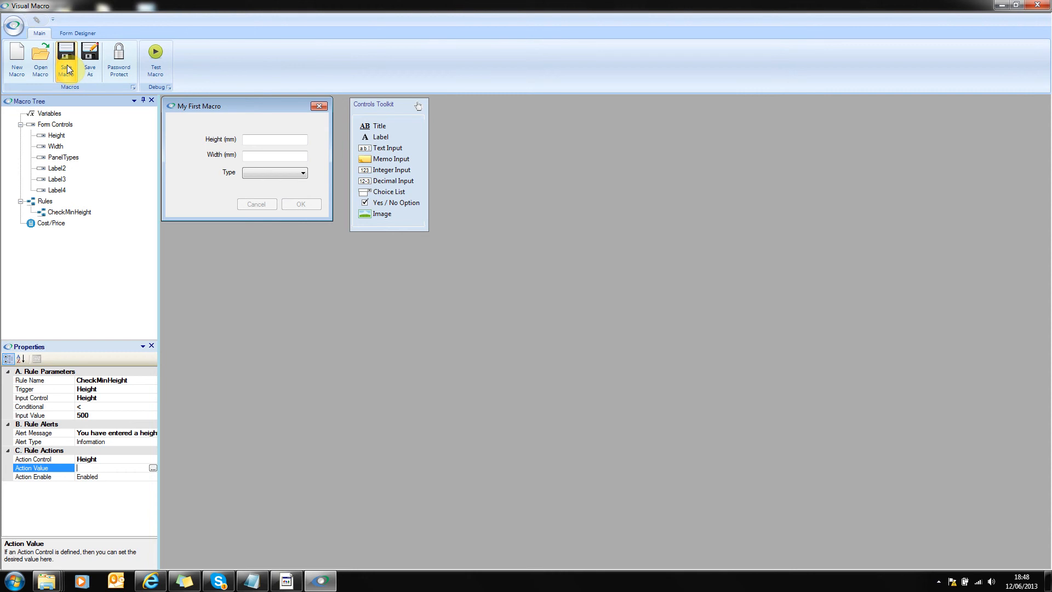
left_click(156, 59)
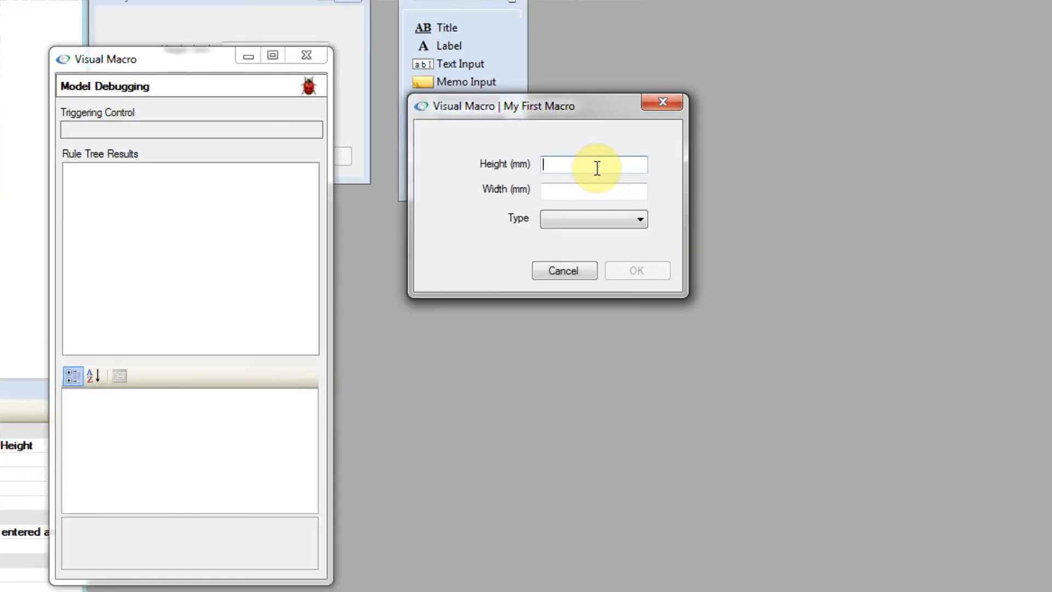
Step: Enter a test height of 500 and examine the CheckMinHeight rule's result in the debugging results
type("500")
key("Tab")
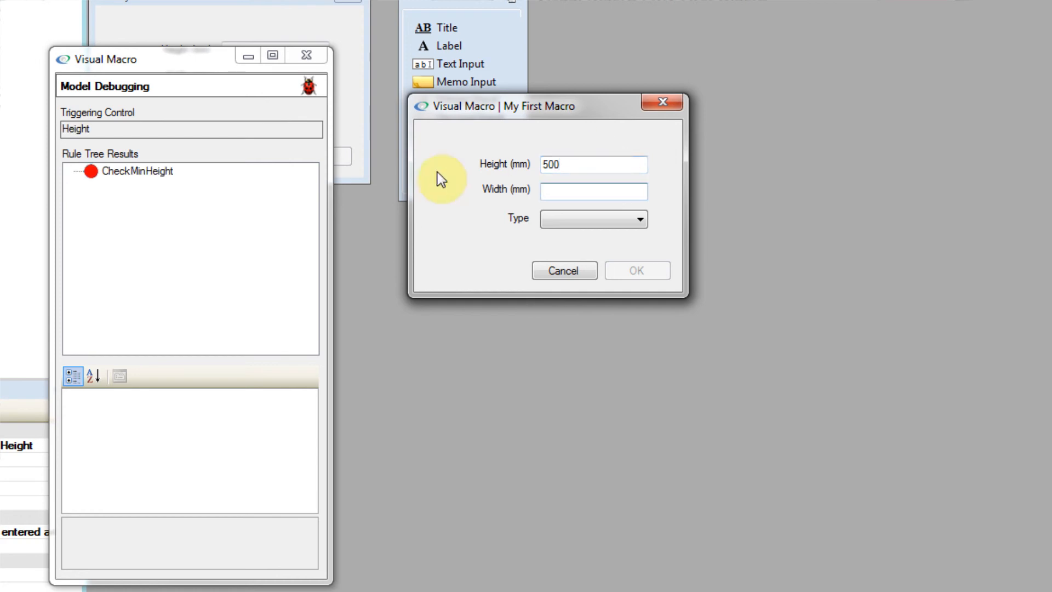
left_click(119, 169)
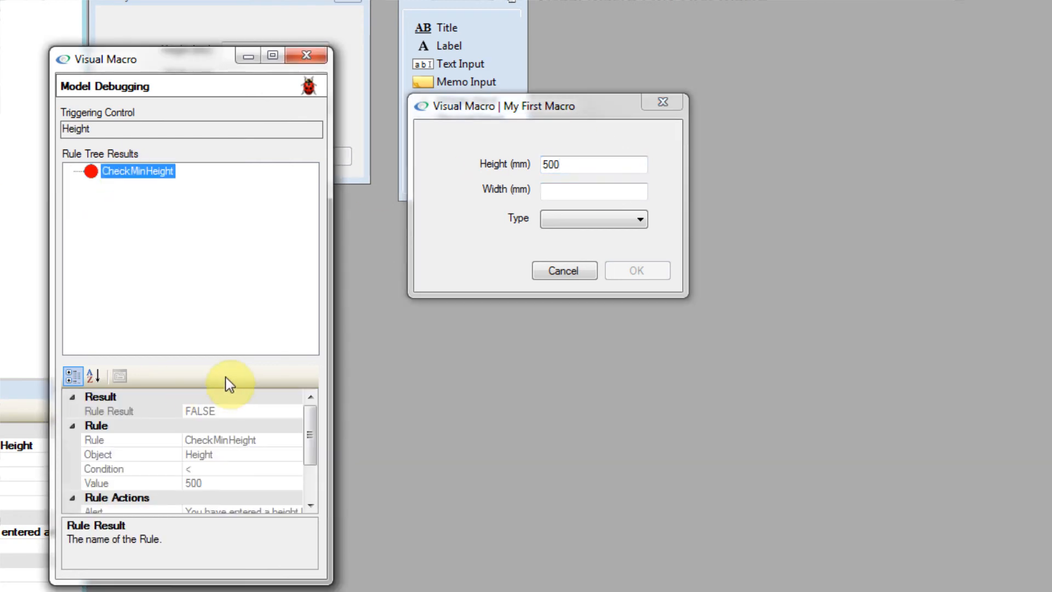
left_click_drag(310, 432, 306, 393)
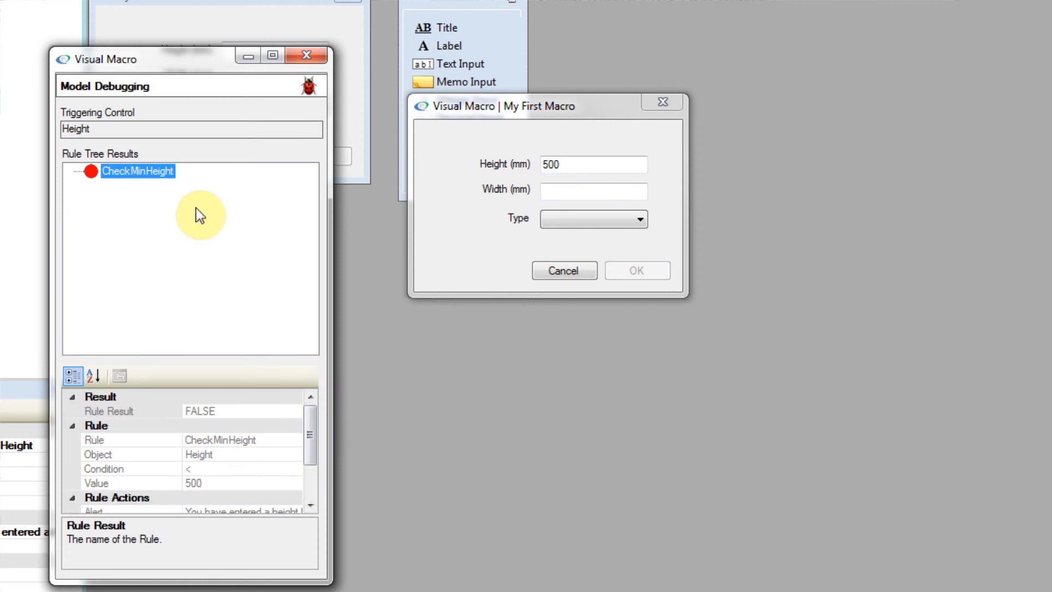
Step: Test the form with a height of 499, dismiss the alert, and close the test form
left_click(596, 165)
double_click(595, 165)
type("499")
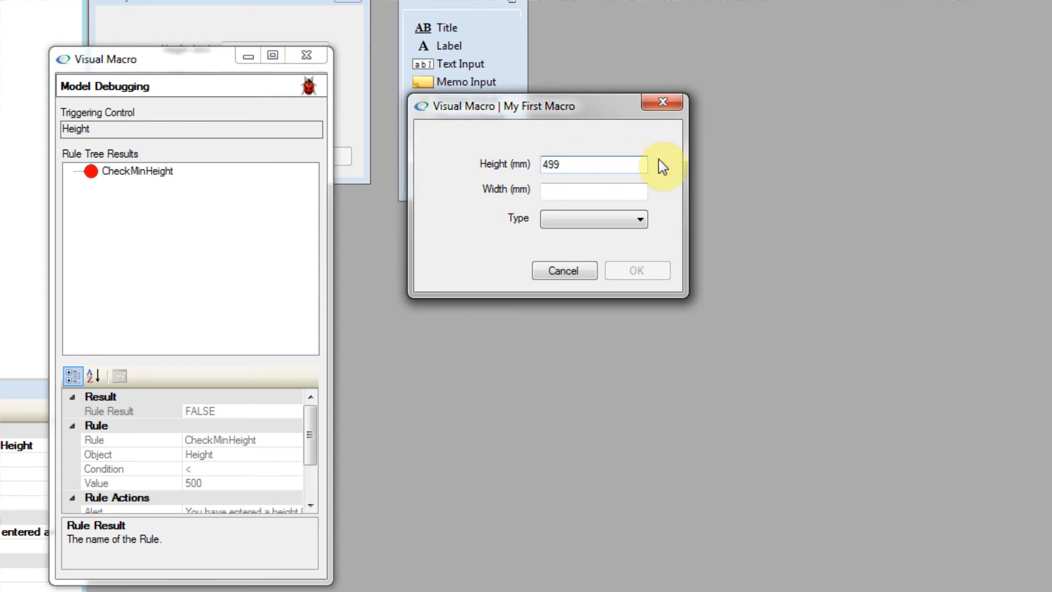
key("Tab")
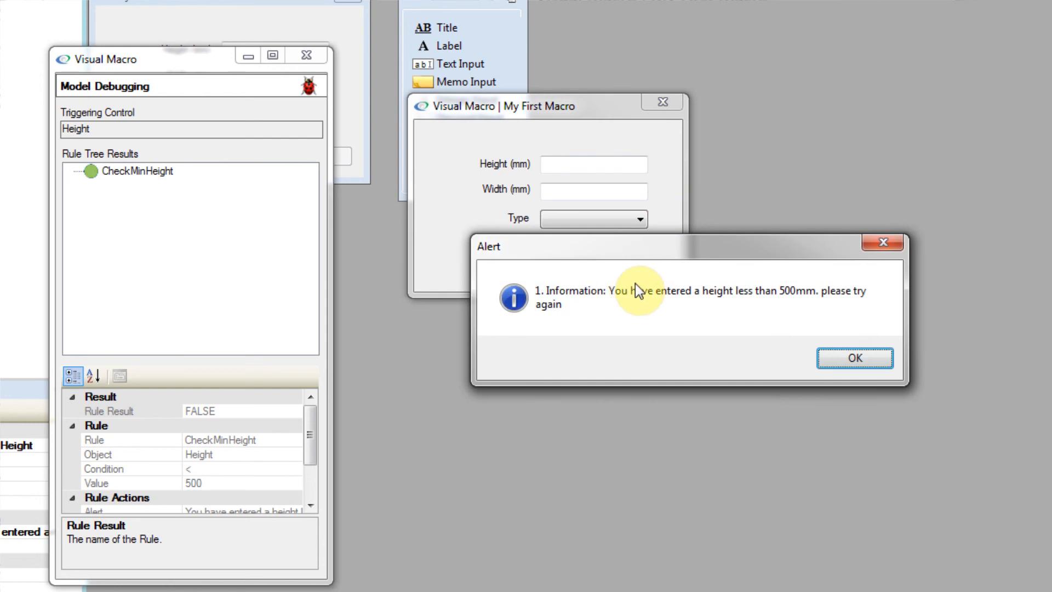
left_click_drag(653, 250, 530, 258)
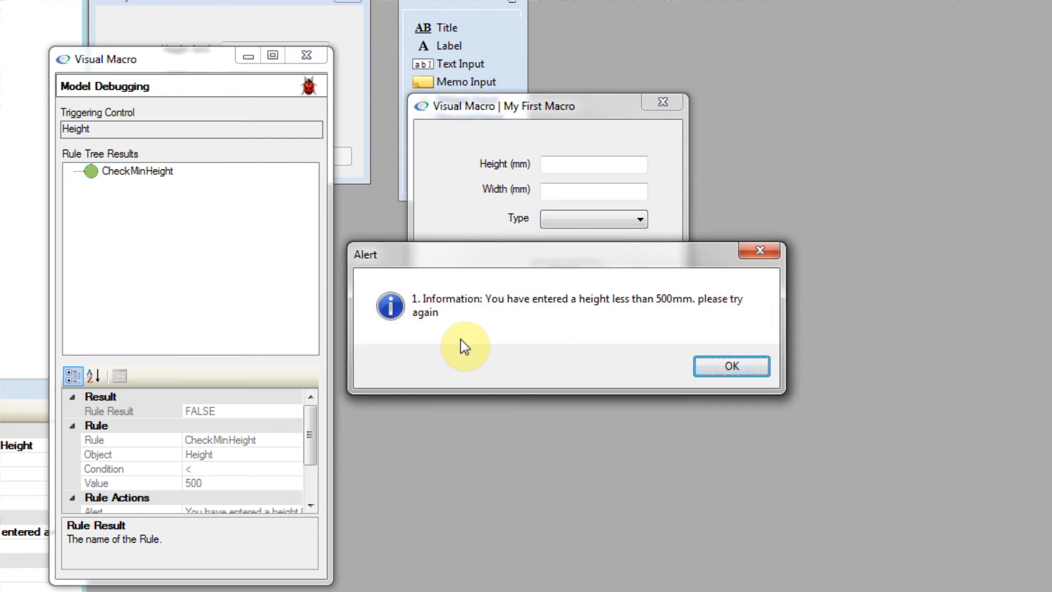
left_click(733, 367)
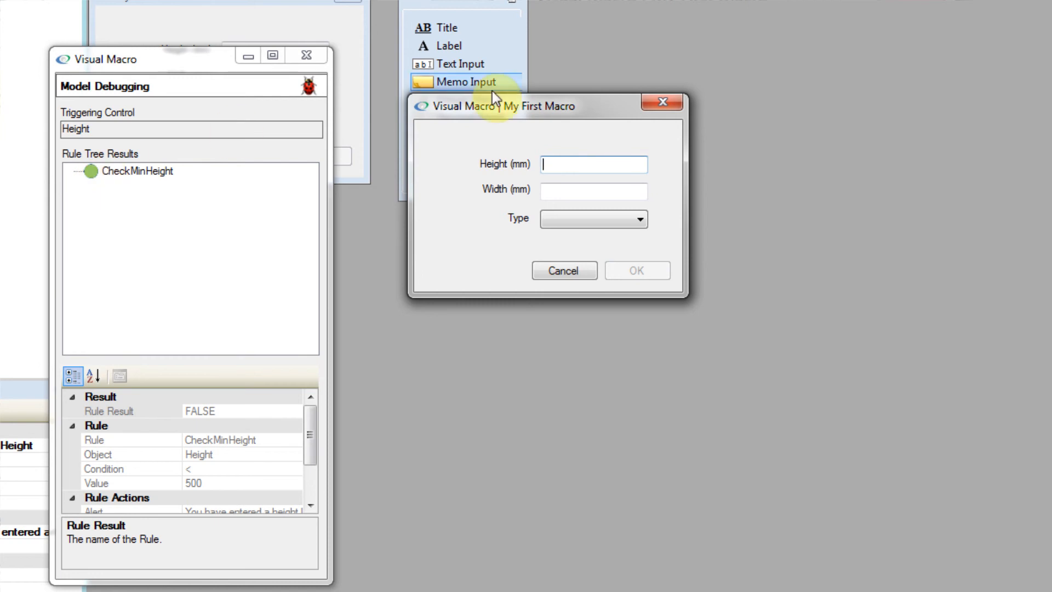
left_click(657, 105)
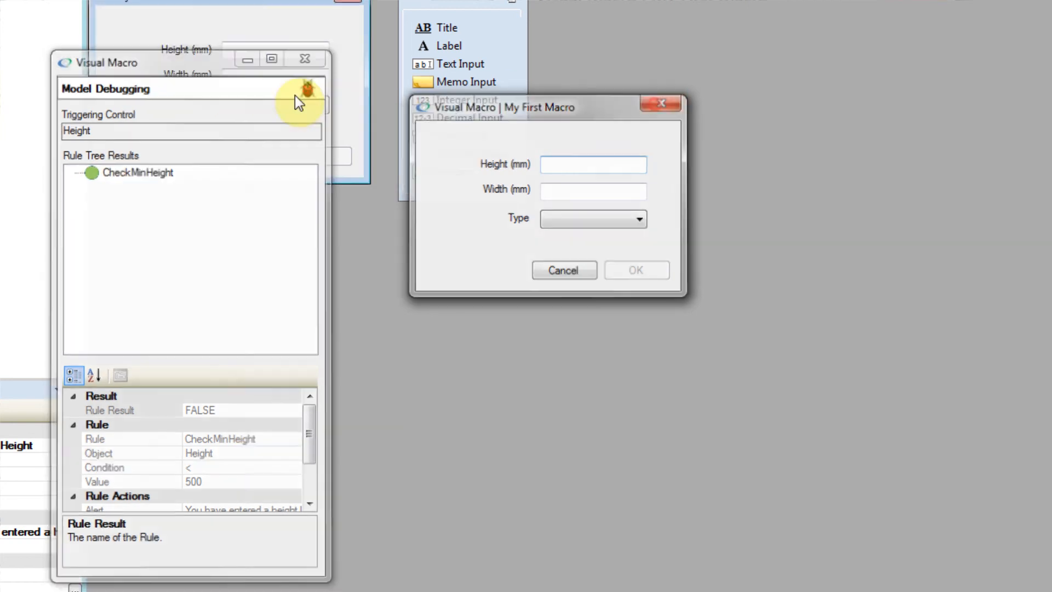
Step: Add a second rule to the macro's Rules and name it CheckMaxHeight
left_click(46, 203)
right_click(46, 202)
left_click(92, 218)
left_click(66, 222)
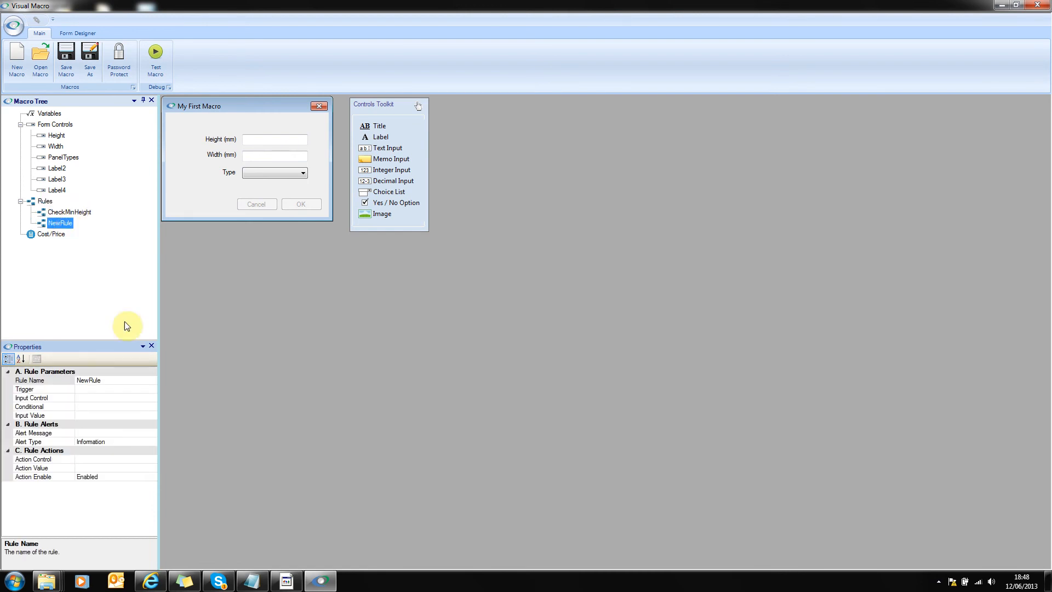
left_click(120, 382)
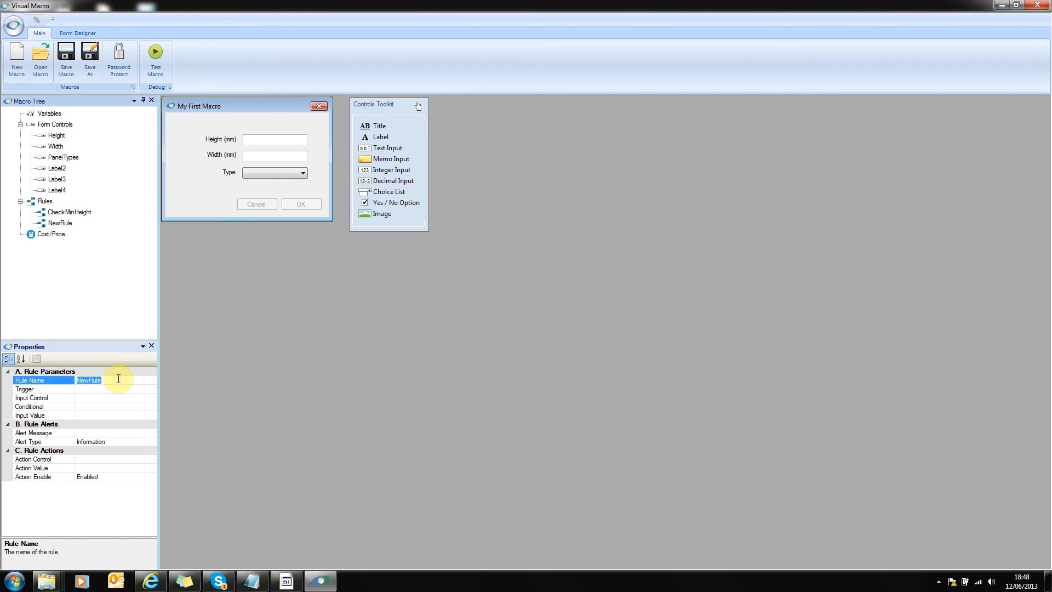
type("CheckMaxHeight")
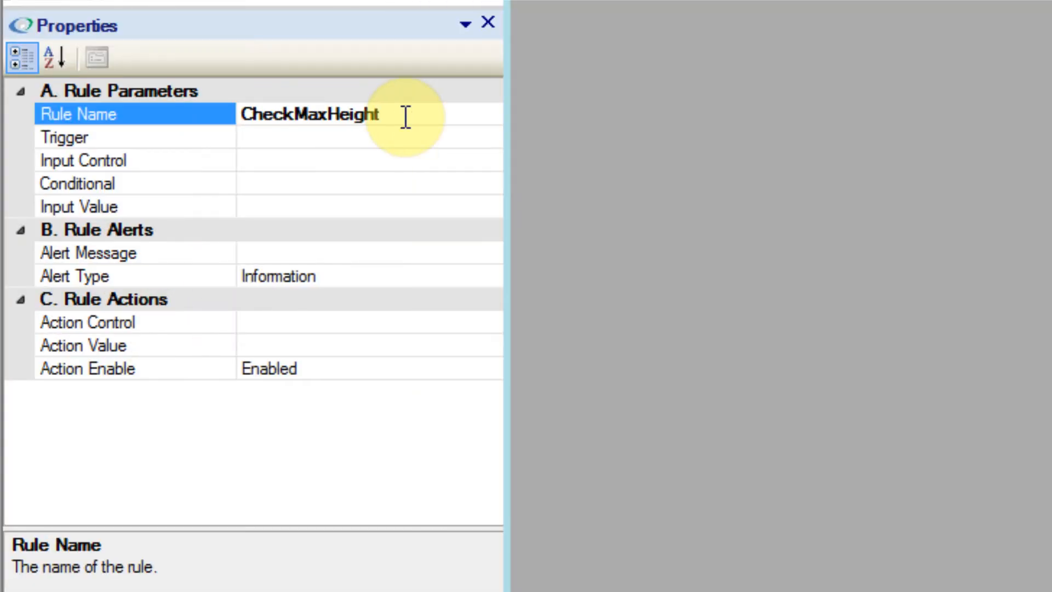
key("BackSpace")
type("t")
Step: Set both the trigger and the input control of the CheckMaxHeight rule to Height
left_click(445, 137)
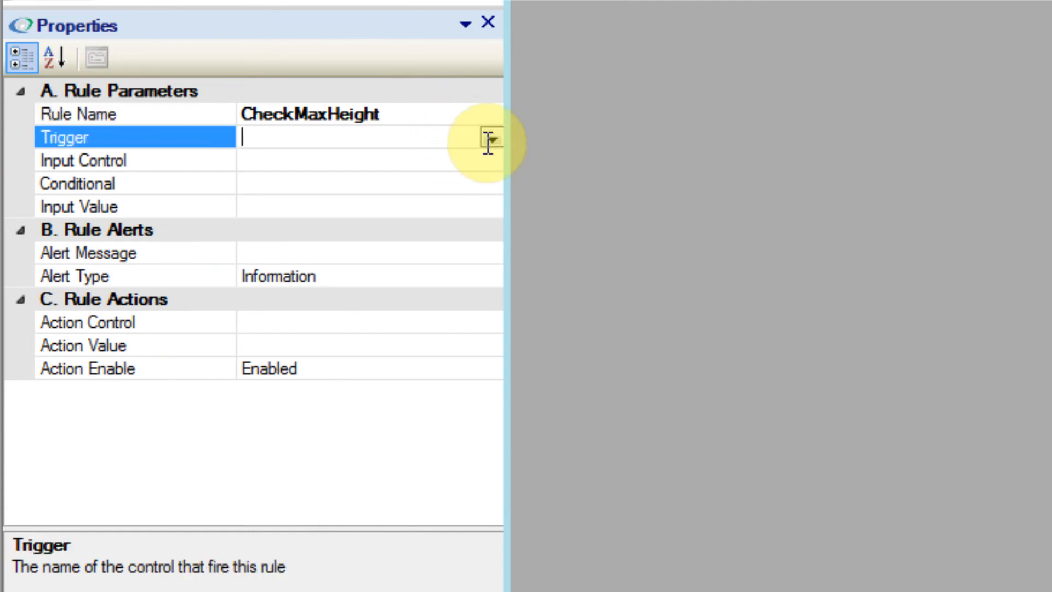
left_click(490, 138)
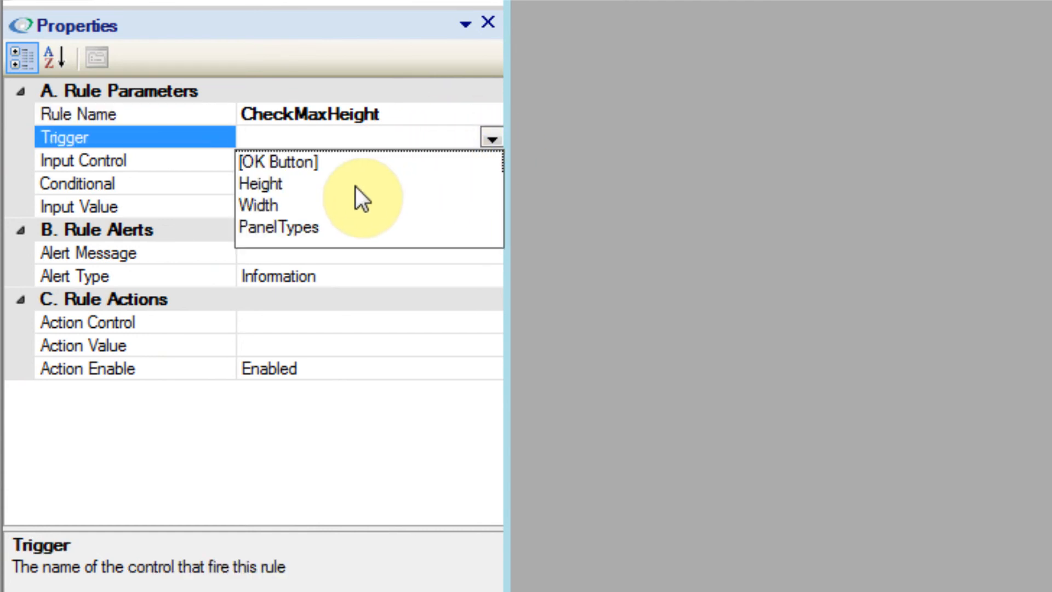
left_click(337, 184)
left_click(387, 159)
left_click(492, 162)
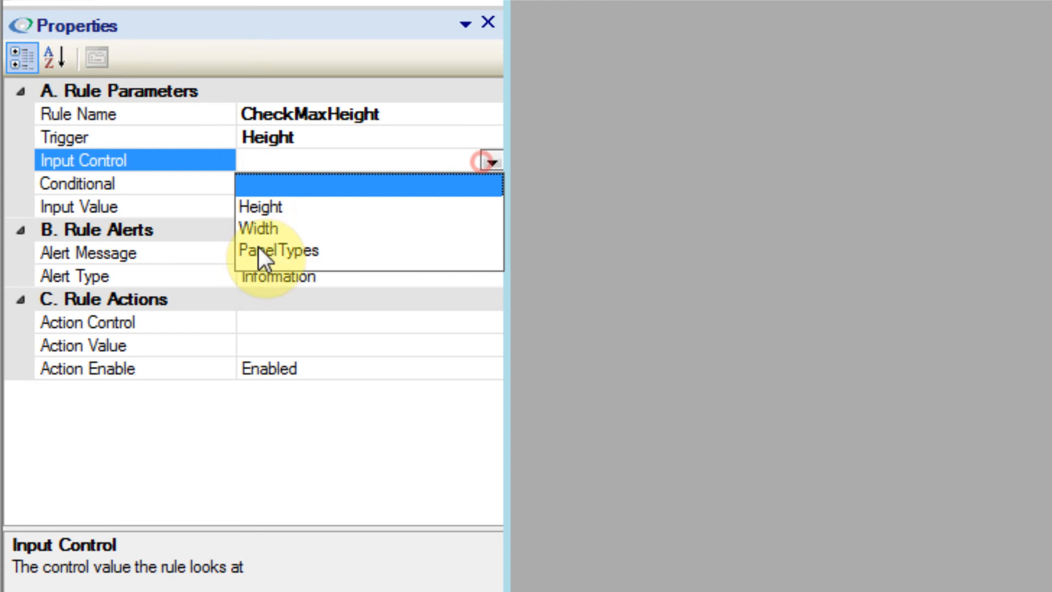
left_click(291, 207)
Step: Set the CheckMaxHeight rule's conditional to > and its input value to 1500
left_click(298, 184)
left_click(492, 184)
left_click(251, 252)
left_click(271, 206)
type("1500")
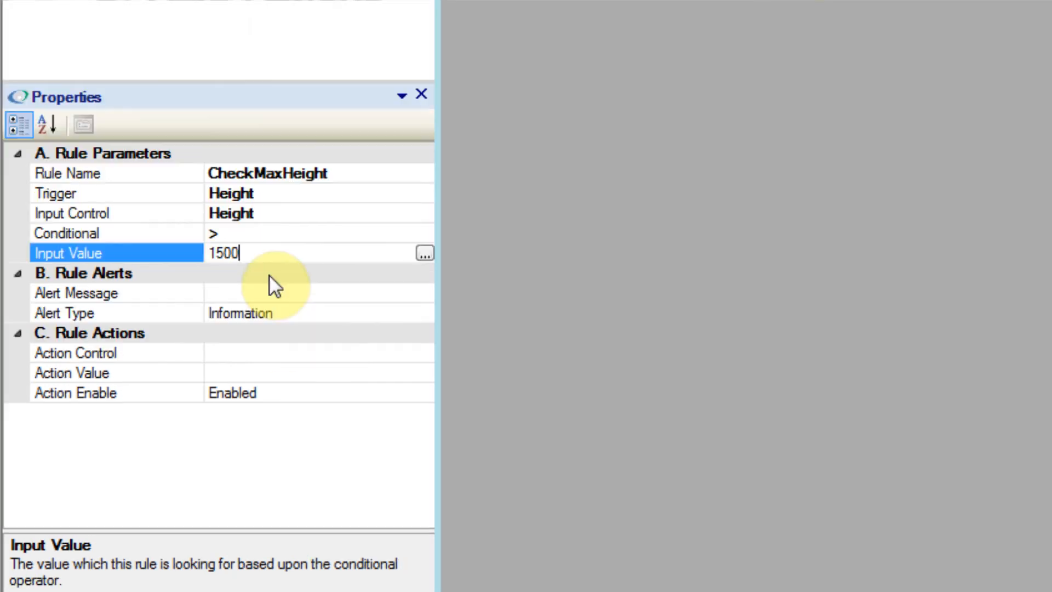
Step: Set the CheckMaxHeight rule's alert message to "Please enter a height less than 1500mm."
left_click(273, 294)
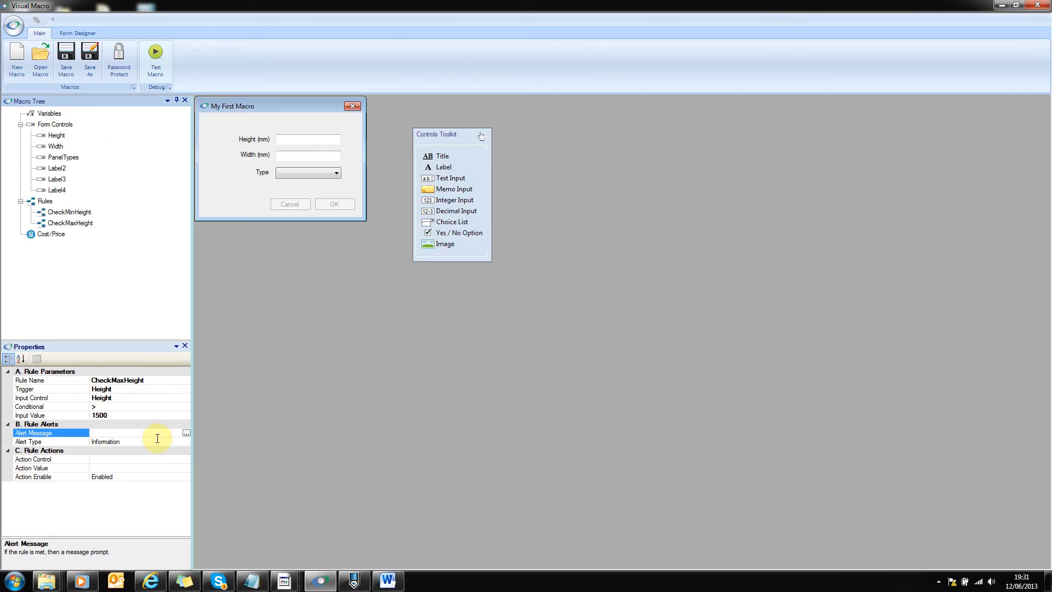
left_click(423, 291)
left_click(470, 278)
type("Please enter a hei")
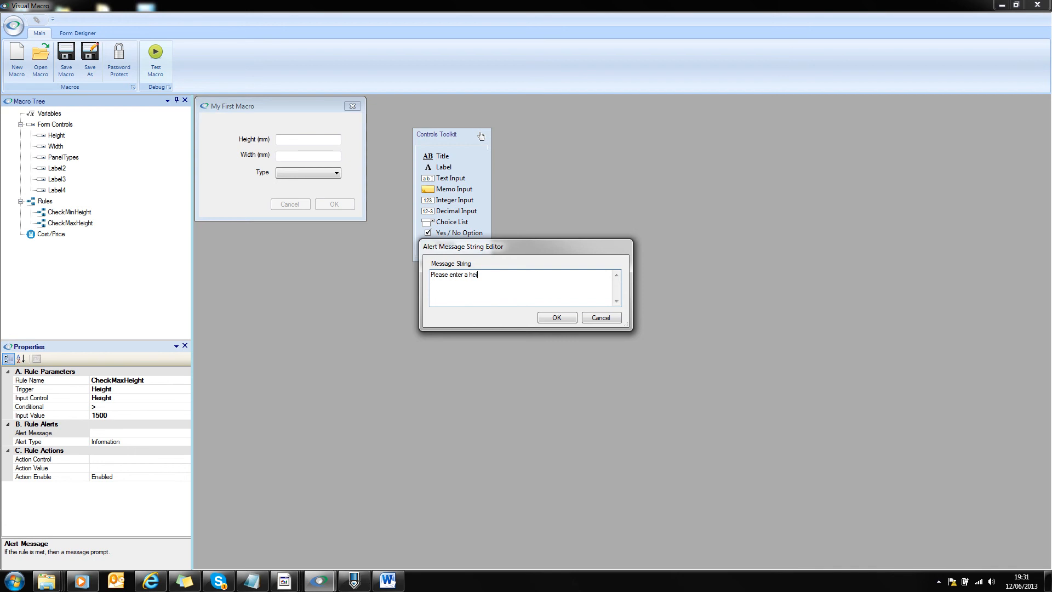
type("less y")
type("han 1500mm.")
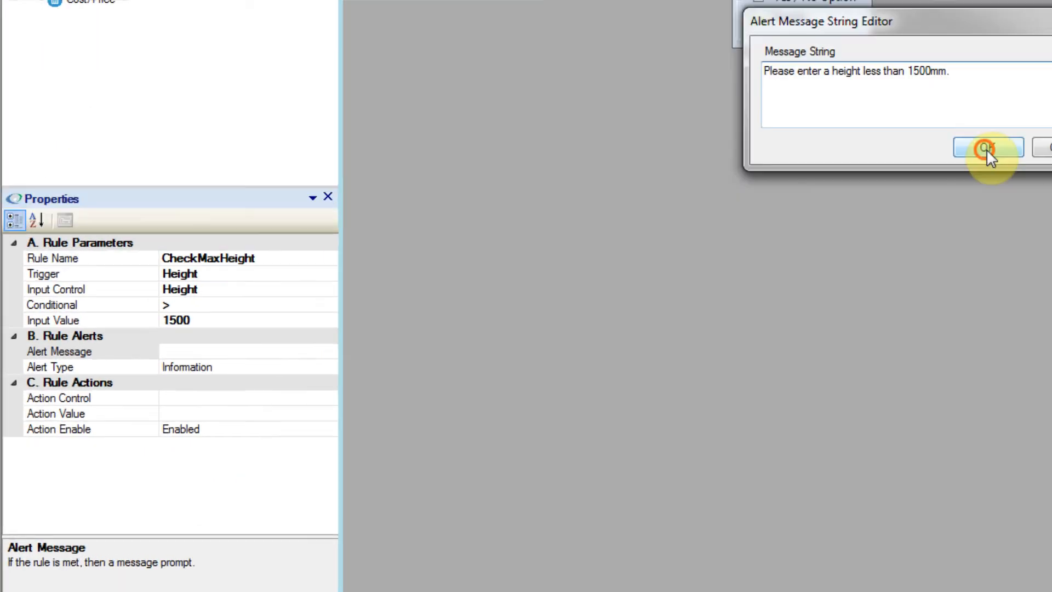
left_click(561, 313)
Step: Set the CheckMaxHeight rule's action control to Height and leave its action value empty
left_click(400, 324)
left_click(497, 326)
left_click(316, 376)
left_click(368, 352)
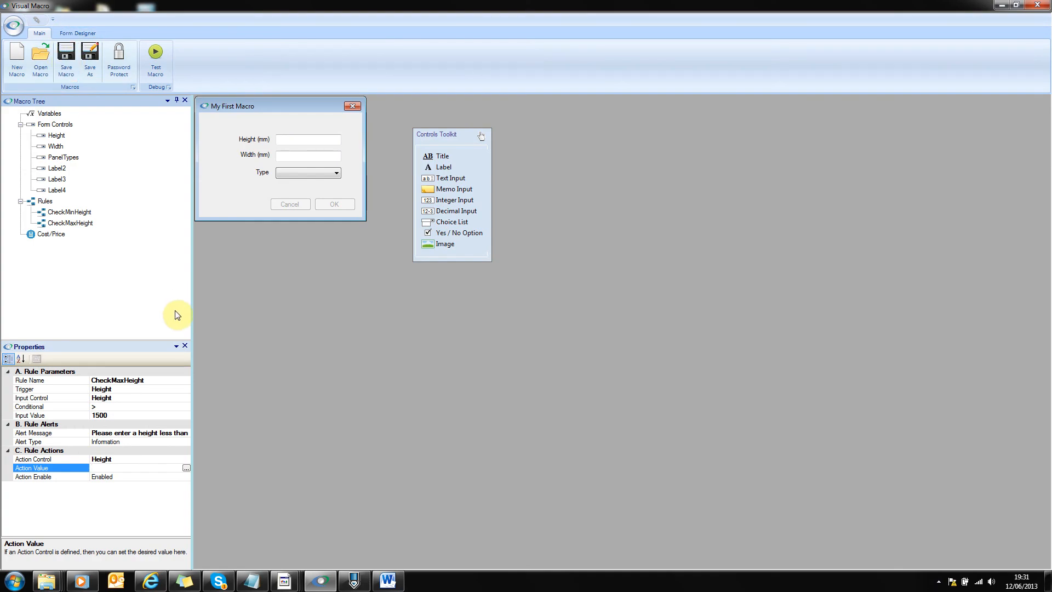
Step: Review the order and level of the CheckMinHeight and CheckMaxHeight rules in the macro tree
left_click(22, 202)
left_click(21, 201)
left_click(54, 213)
left_click(53, 225)
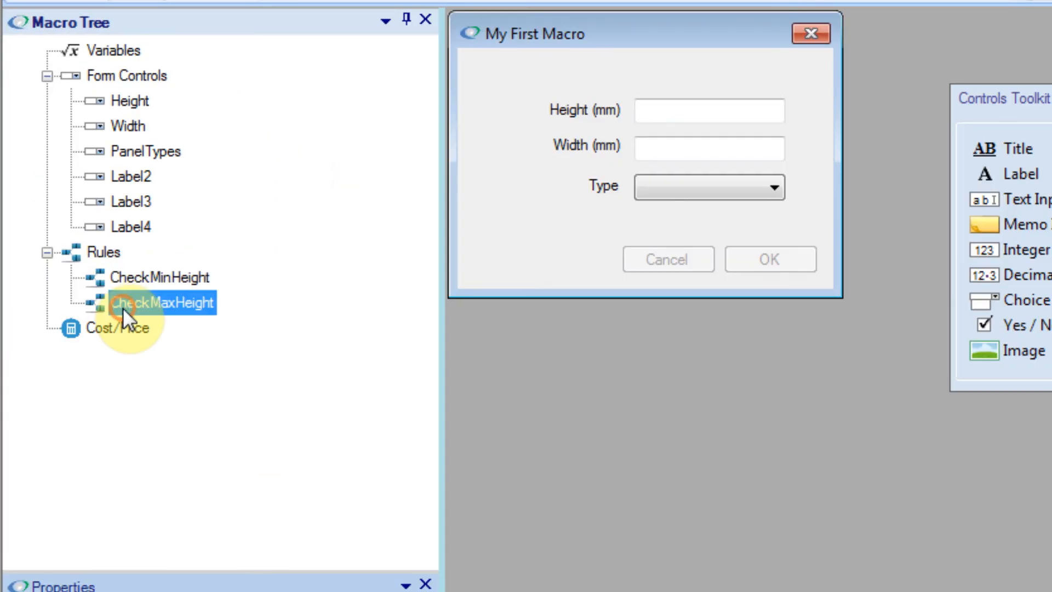
left_click(124, 277)
left_click(129, 300)
left_click(127, 278)
left_click(127, 302)
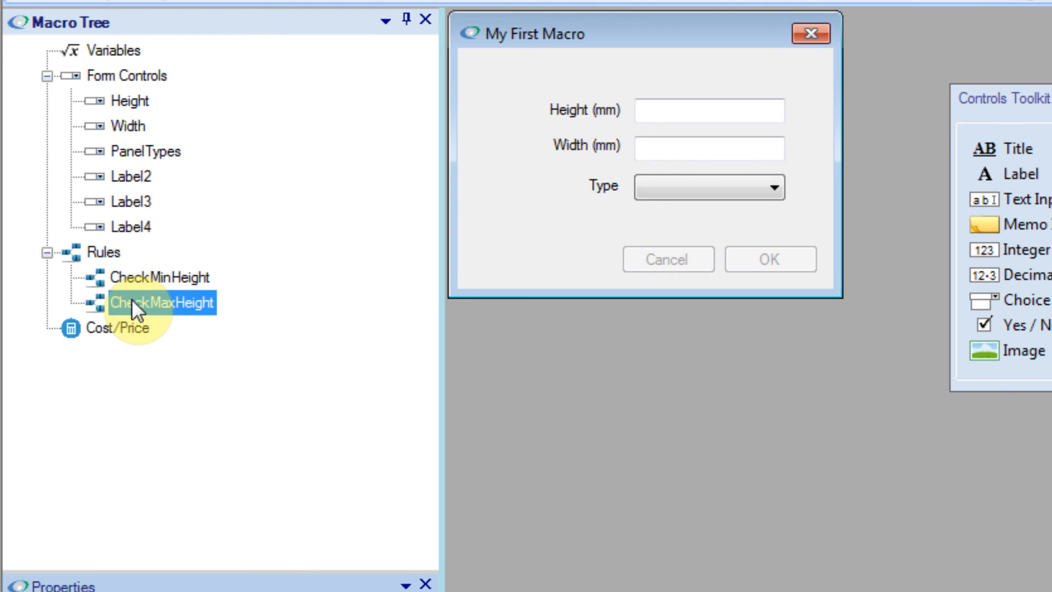
Step: Add a rule nested beneath CheckMaxHeight and another rule beneath that one, expanding both levels
right_click(132, 300)
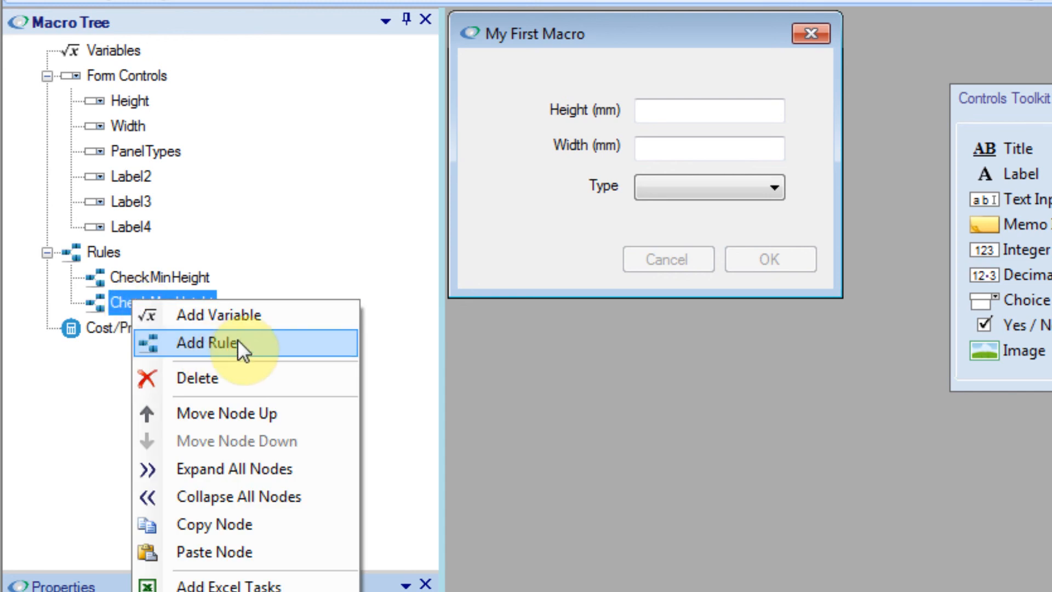
left_click(255, 342)
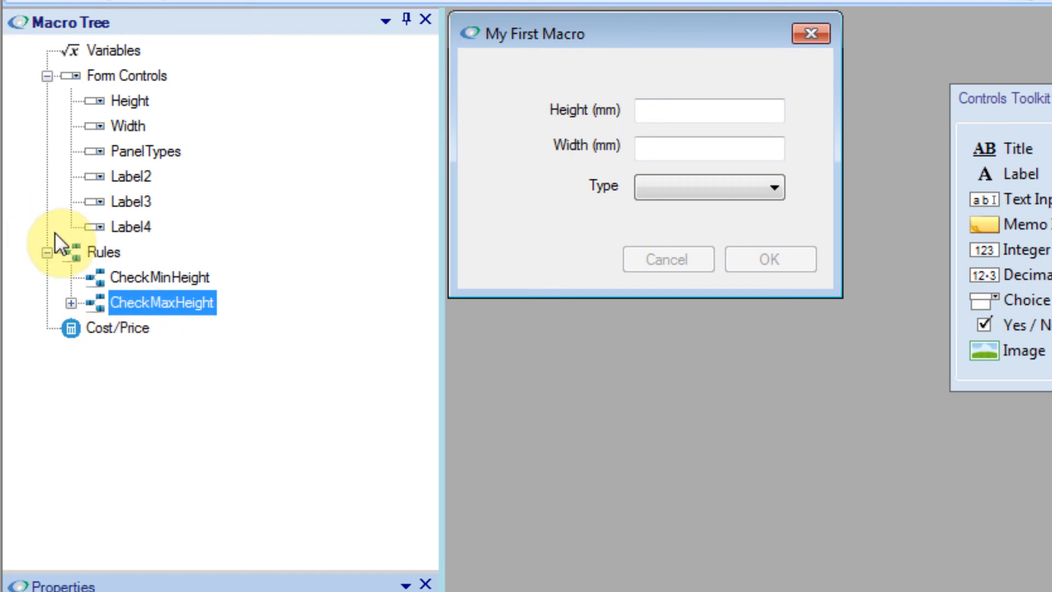
left_click(71, 303)
left_click(160, 324)
right_click(163, 325)
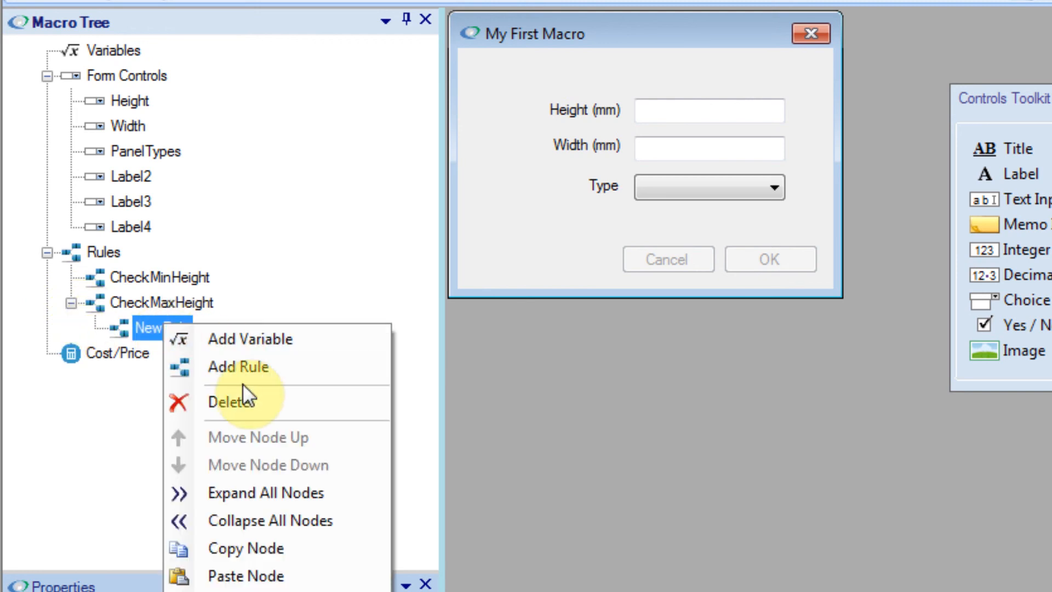
left_click(238, 366)
left_click(93, 328)
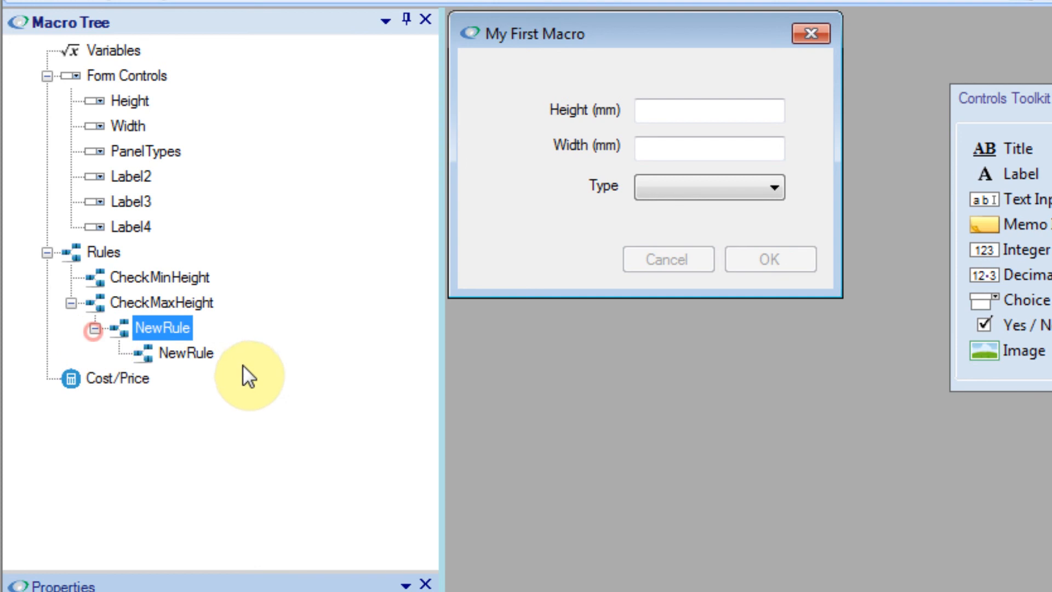
Step: Add five sibling rules beneath the second nested rule under CheckMaxHeight
left_click(179, 352)
right_click(182, 350)
left_click(230, 393)
left_click(119, 354)
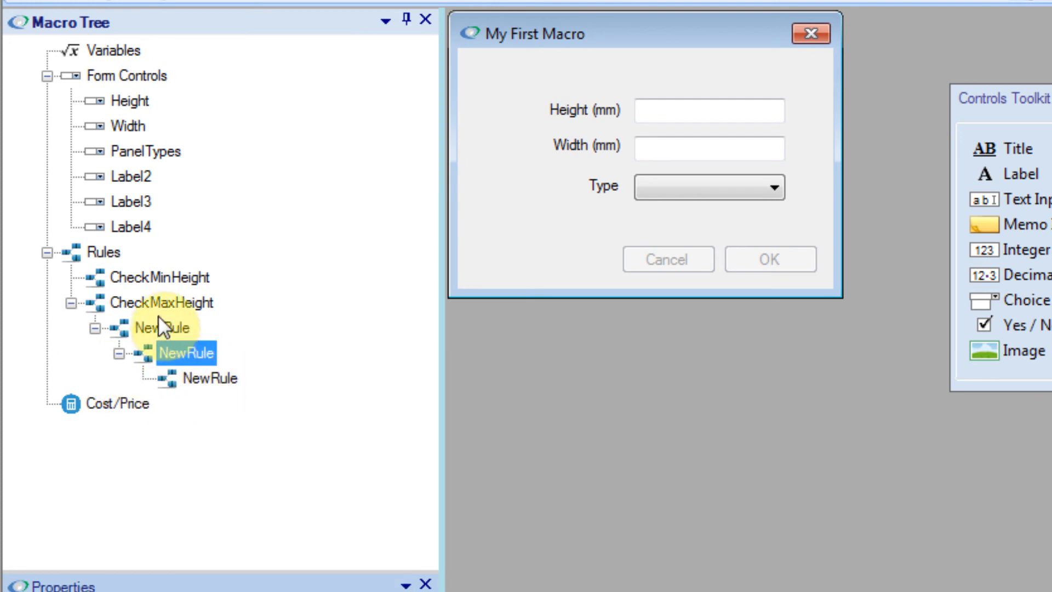
right_click(196, 353)
left_click(230, 391)
right_click(182, 351)
left_click(230, 392)
right_click(186, 350)
left_click(230, 397)
right_click(189, 350)
left_click(228, 392)
Step: Add a rule beneath the fourth of the five sibling rules and expand that branch
right_click(222, 453)
left_click(276, 492)
left_click(142, 454)
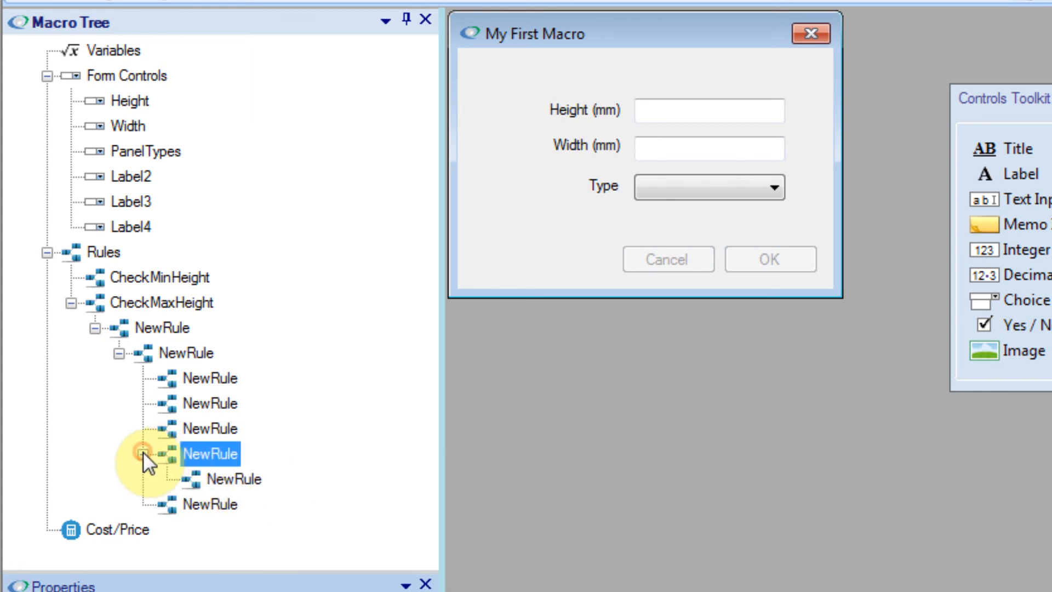
Step: Delete the topmost nested rule beneath CheckMaxHeight together with its whole branch
mouse_move(143, 325)
left_mouse_down()
mouse_move(174, 351)
mouse_move(132, 322)
mouse_move(195, 373)
mouse_move(199, 422)
mouse_move(166, 281)
mouse_move(162, 310)
mouse_move(158, 280)
mouse_move(157, 307)
mouse_move(183, 354)
mouse_move(146, 323)
left_mouse_up()
right_click(146, 323)
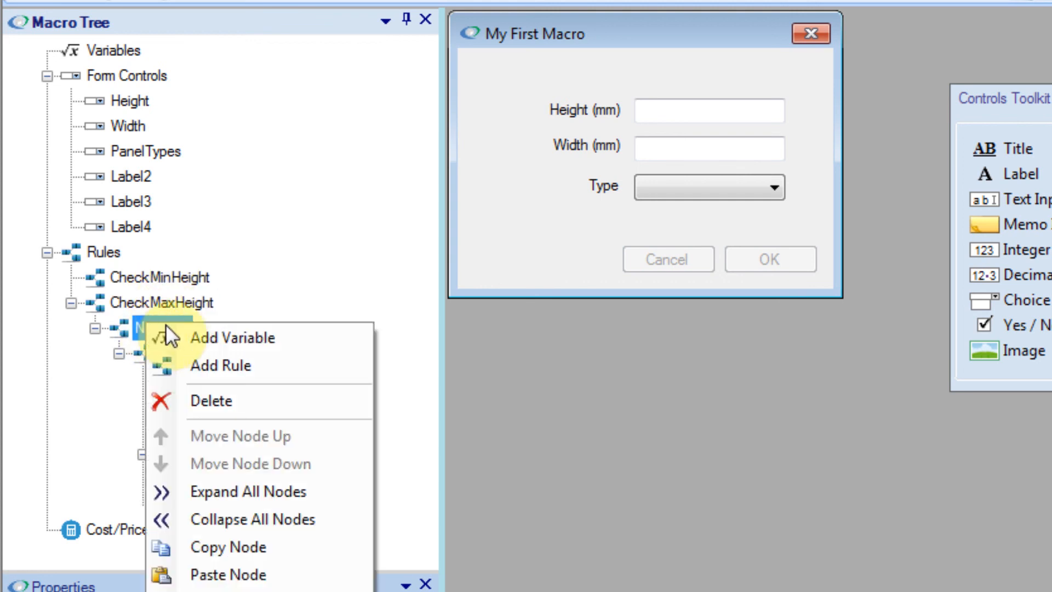
left_click(223, 395)
Step: Add a third top-level rule under Rules and name it TypeSelection
left_click(100, 250)
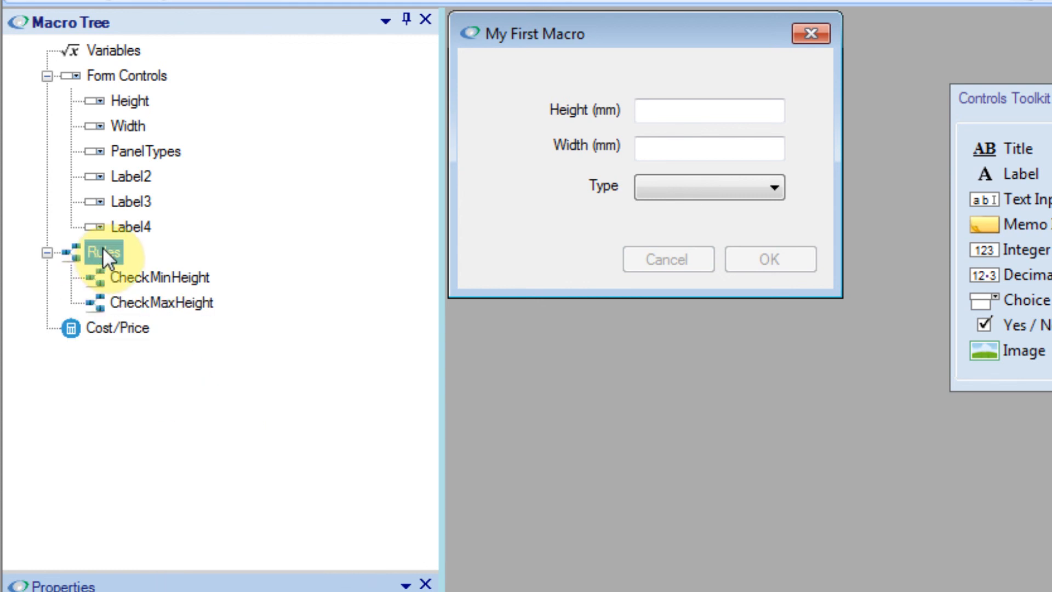
right_click(103, 250)
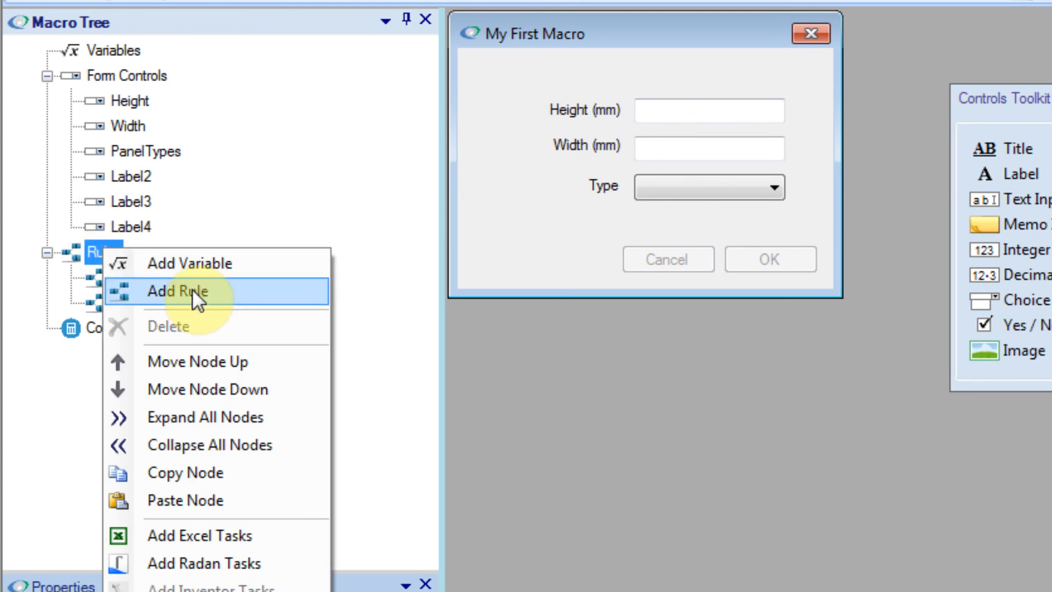
left_click(77, 245)
right_click(100, 255)
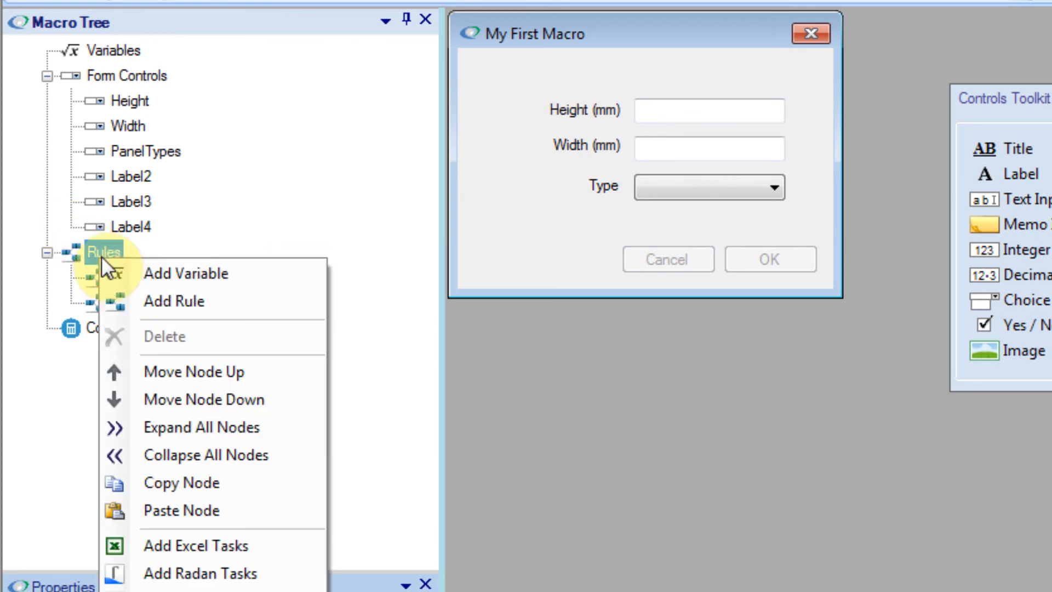
left_click(168, 301)
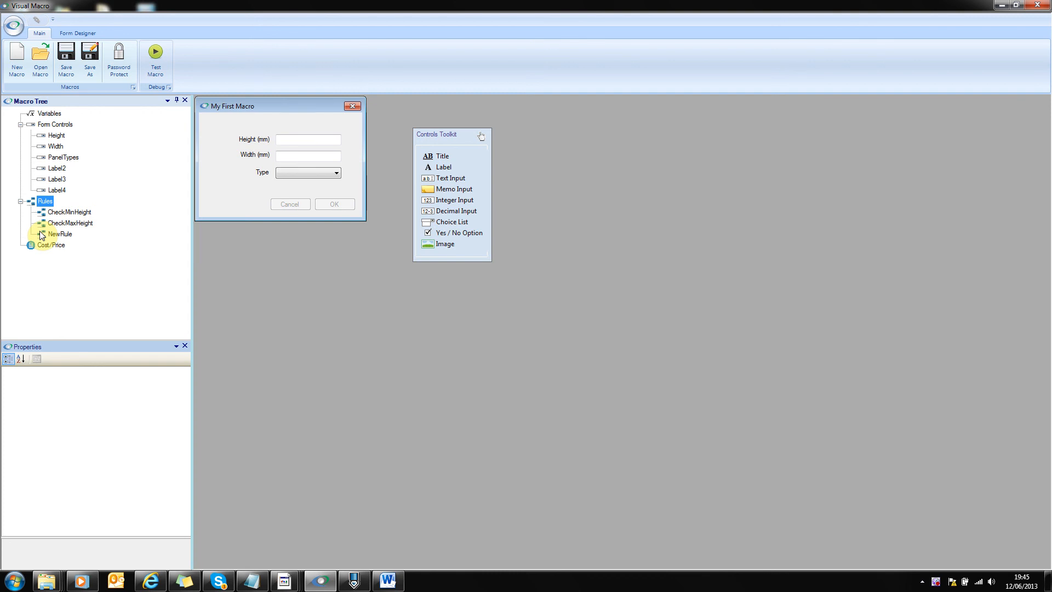
left_click(42, 236)
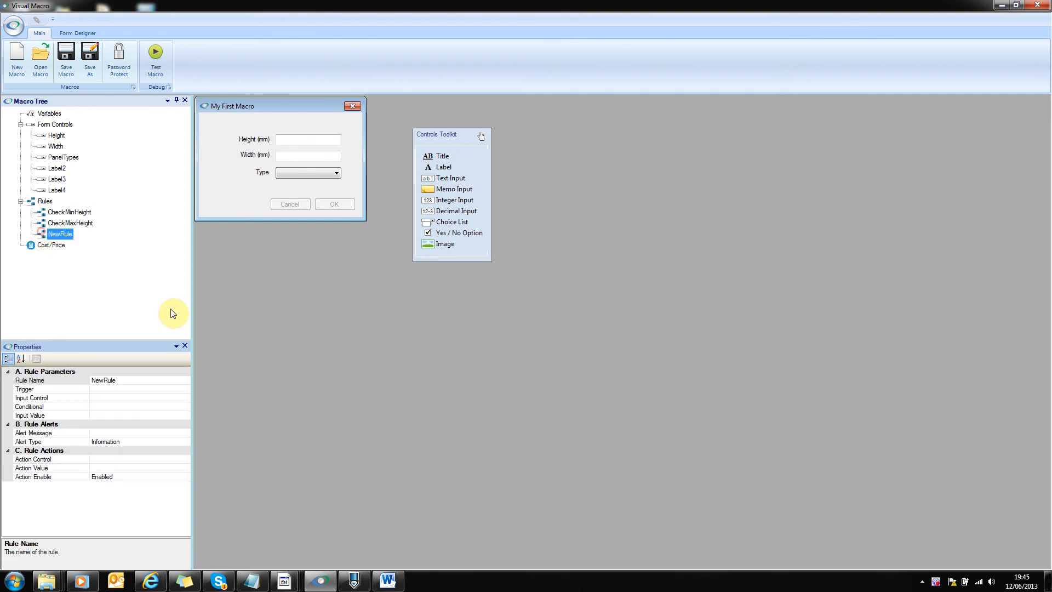
left_click(137, 378)
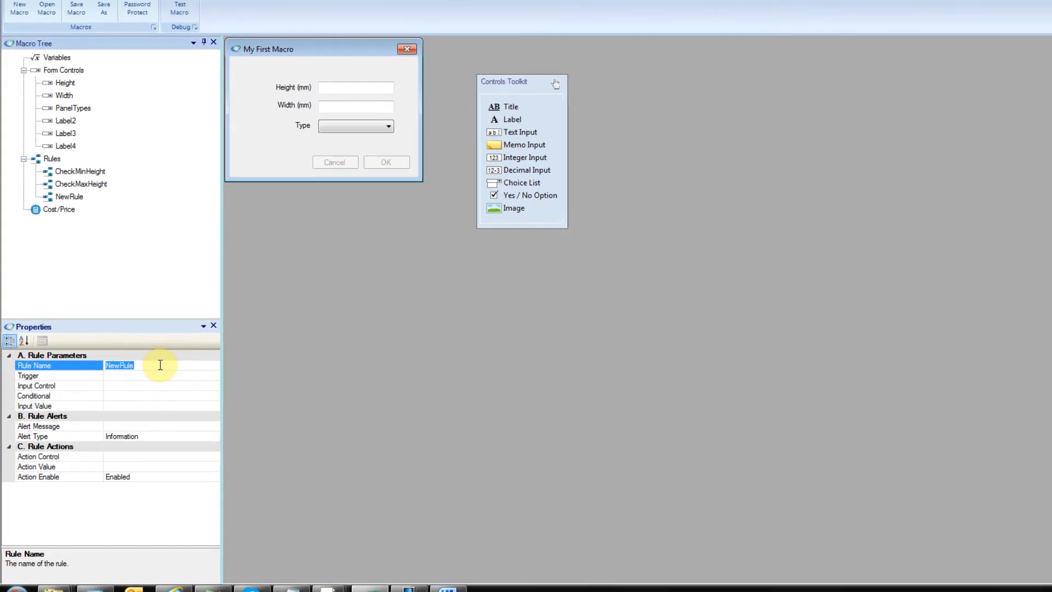
type("TypeSelection")
Step: Set the TypeSelection rule's trigger to [OK Button] and its input control to PanelTypes
left_click(228, 369)
left_click(228, 370)
left_click(129, 378)
left_click(172, 379)
left_click(230, 386)
left_click(137, 421)
Step: Set the TypeSelection rule's conditional to = and its input value to Type 1
left_click(160, 387)
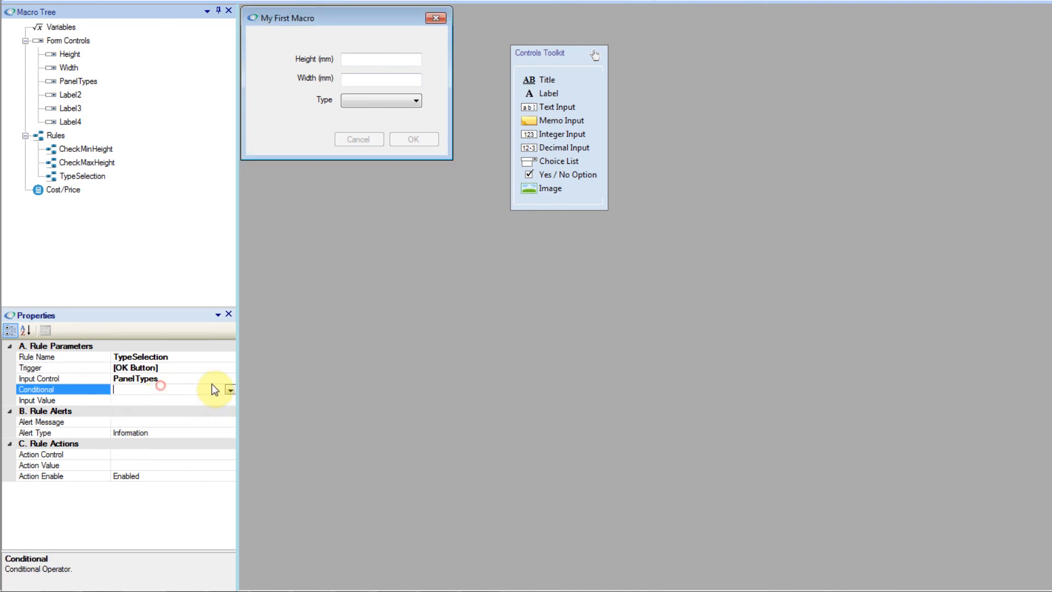
left_click(231, 389)
left_click(151, 397)
left_click(166, 399)
left_click(226, 395)
left_click(428, 213)
left_click(441, 223)
double_click(485, 236)
left_click(854, 367)
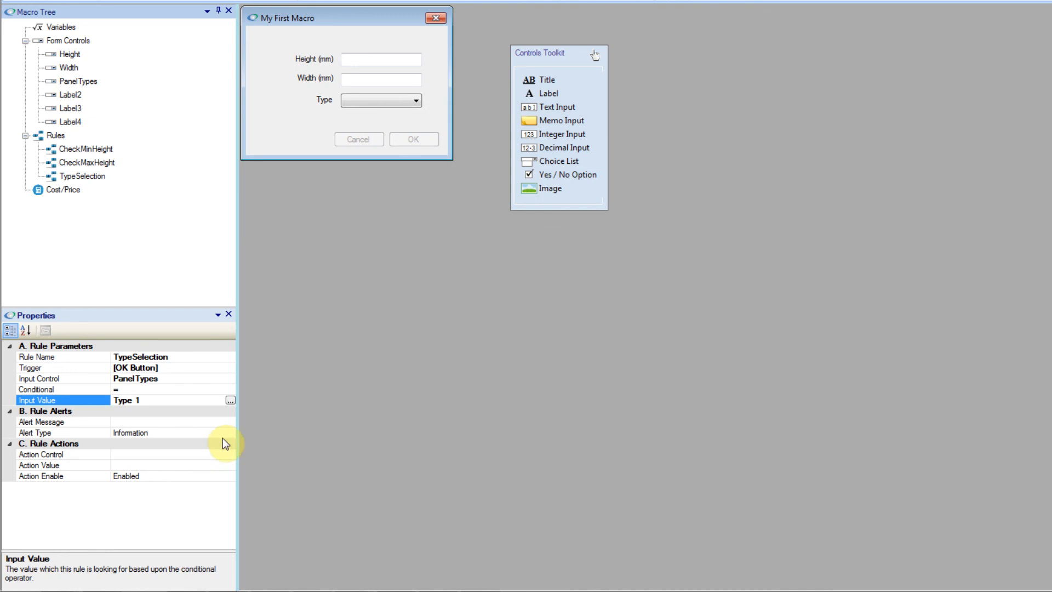
Step: Add a nested rule beneath TypeSelection and name it MinWidthIs600
right_click(92, 176)
left_click(141, 200)
left_click(38, 176)
left_click(87, 189)
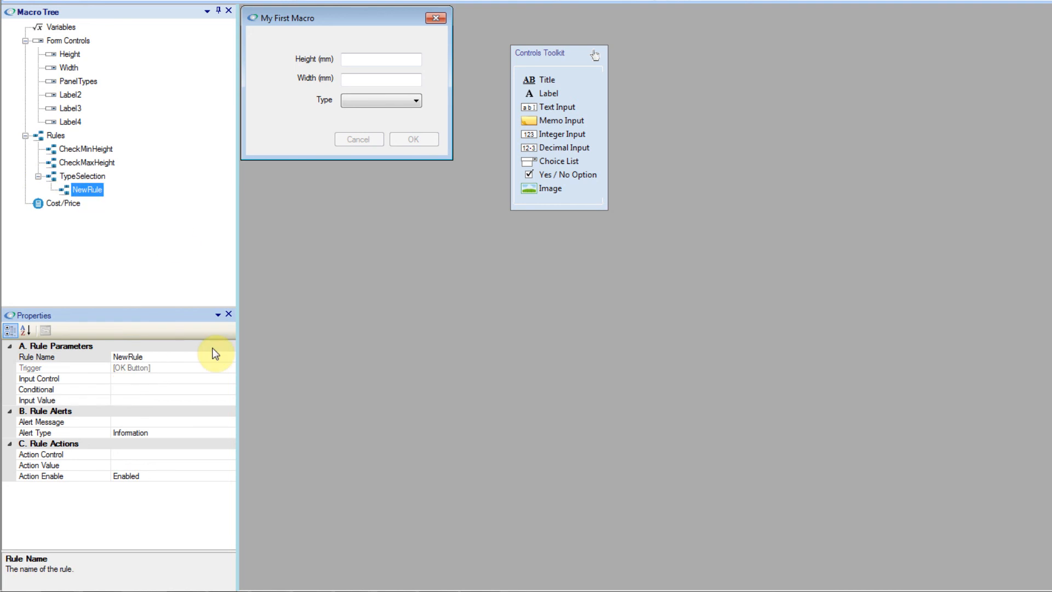
left_click(173, 354)
left_click(173, 354)
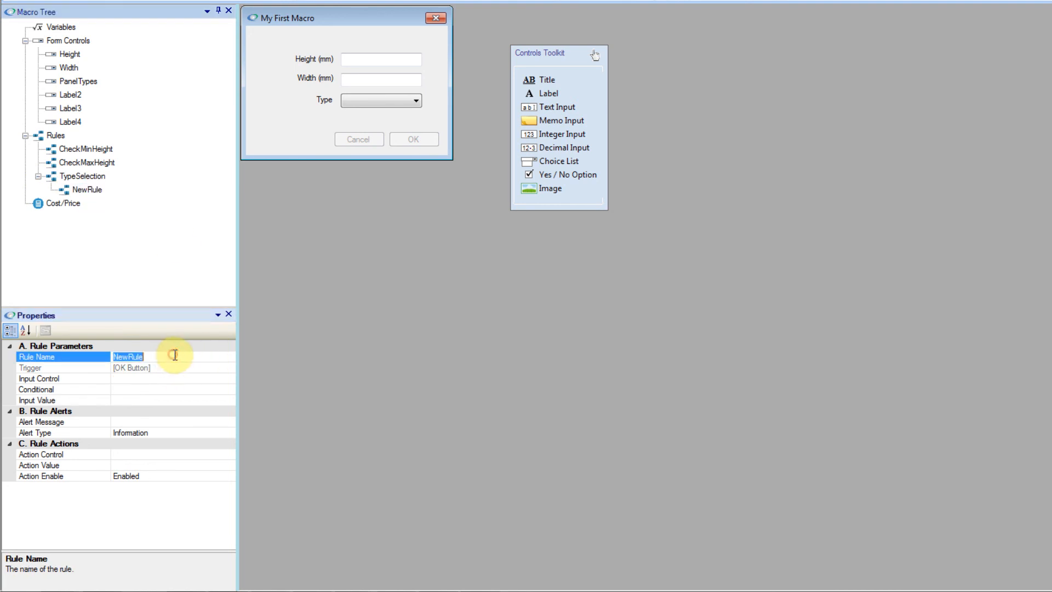
type("MinW")
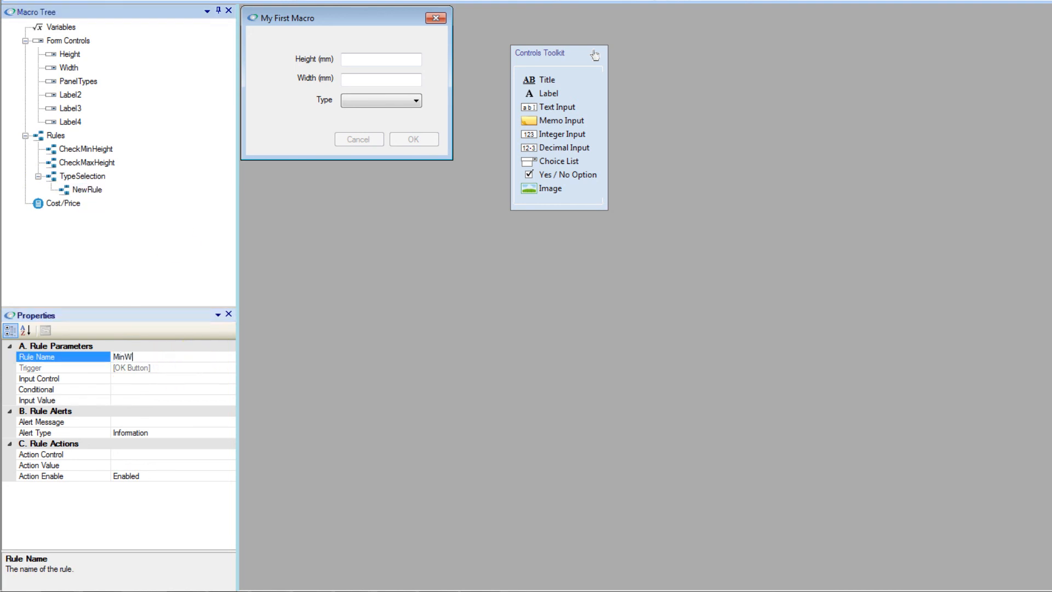
type("idthIs600")
Step: Set the MinWidthIs600 rule's input control to Width, its conditional to < and its input value to 600
left_click(176, 379)
left_click(229, 378)
left_click(147, 408)
left_click(170, 385)
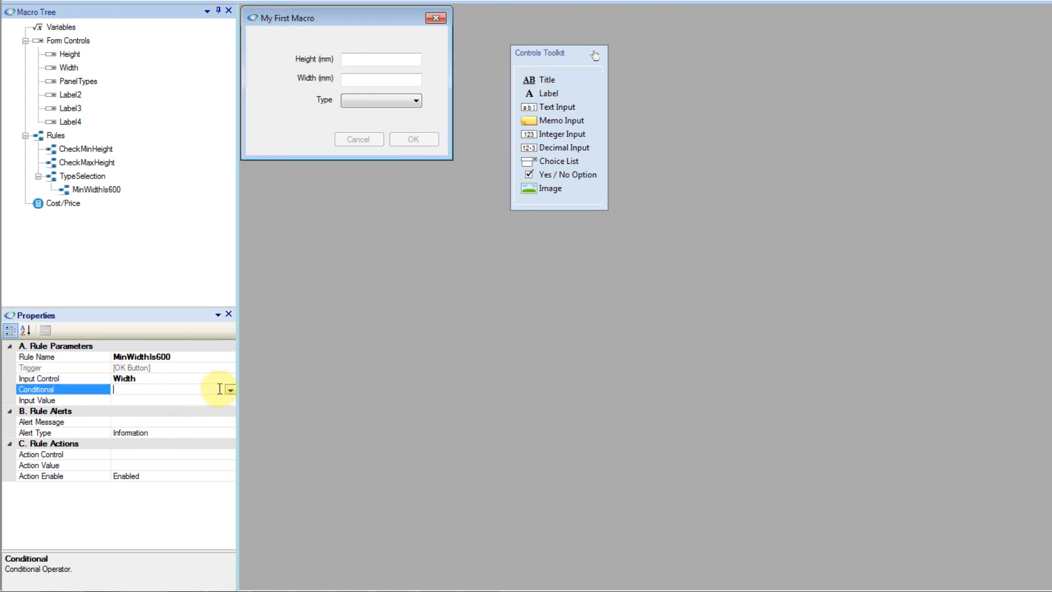
left_click(230, 390)
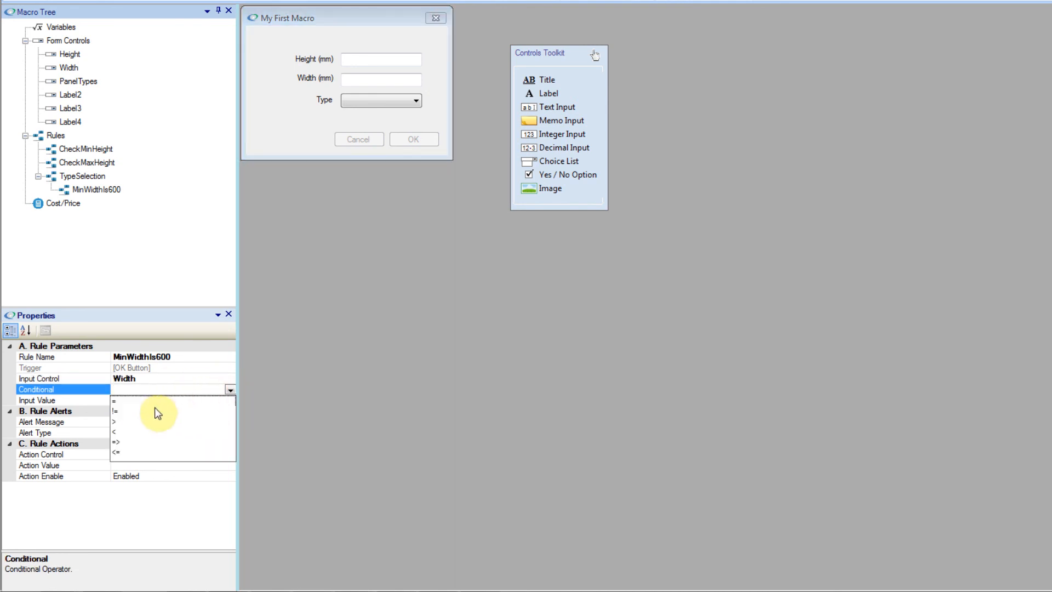
left_click(116, 432)
left_click(128, 396)
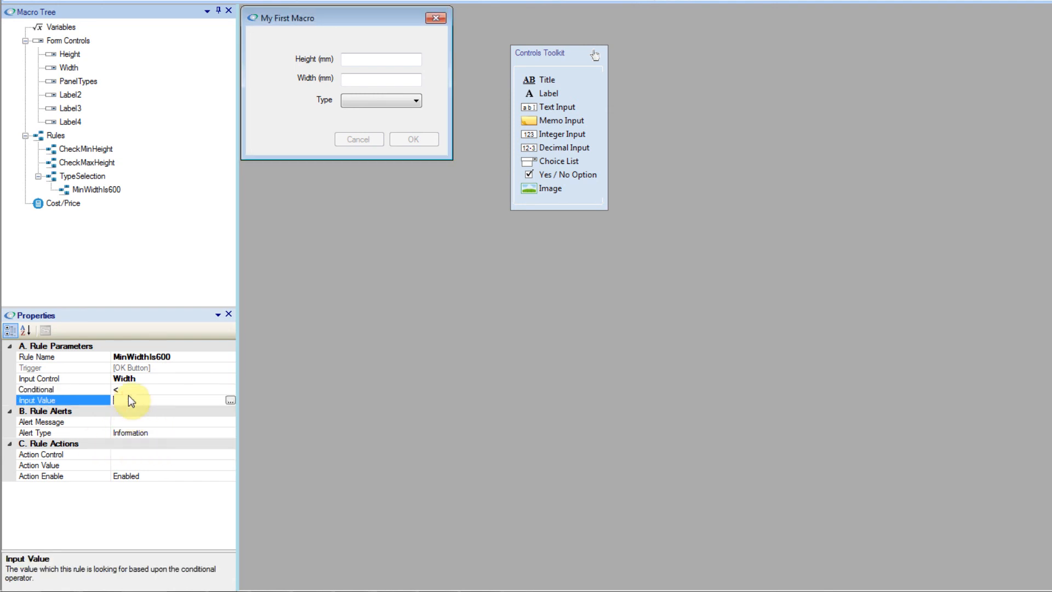
type("600")
Step: Give the MinWidthIs600 rule the alert message "Min Width for TYPE 1 is 600mm. Please try again"
left_click(131, 421)
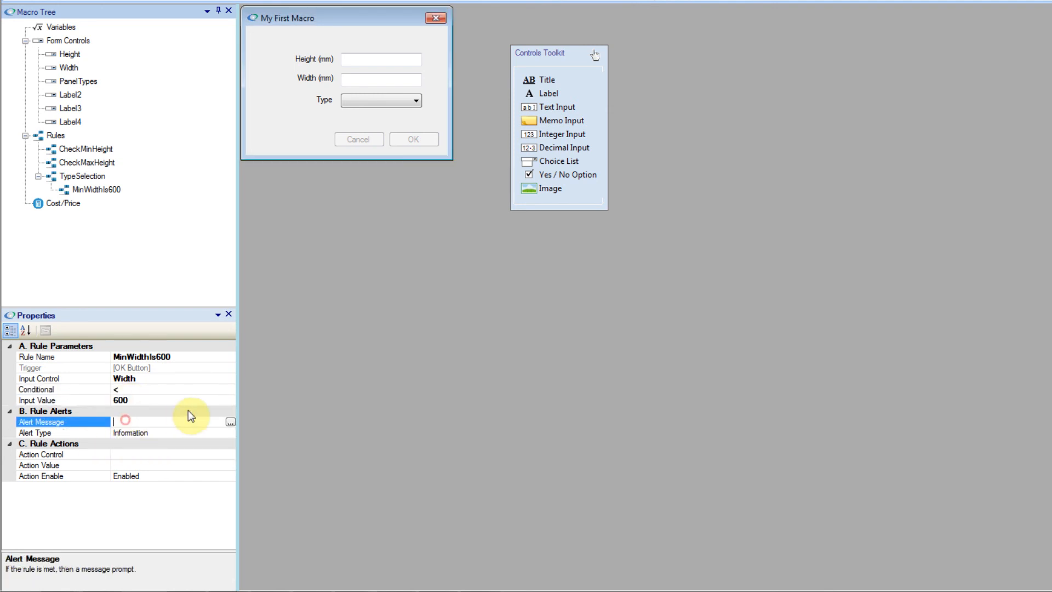
left_click(230, 422)
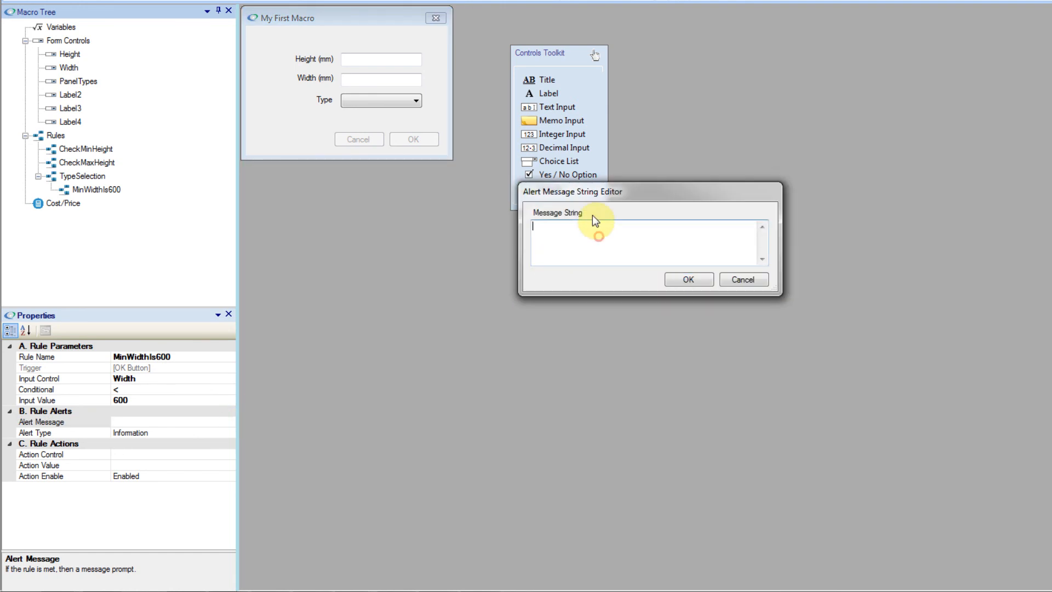
type("Min Width for TYPE 1 is 600mm. Please try")
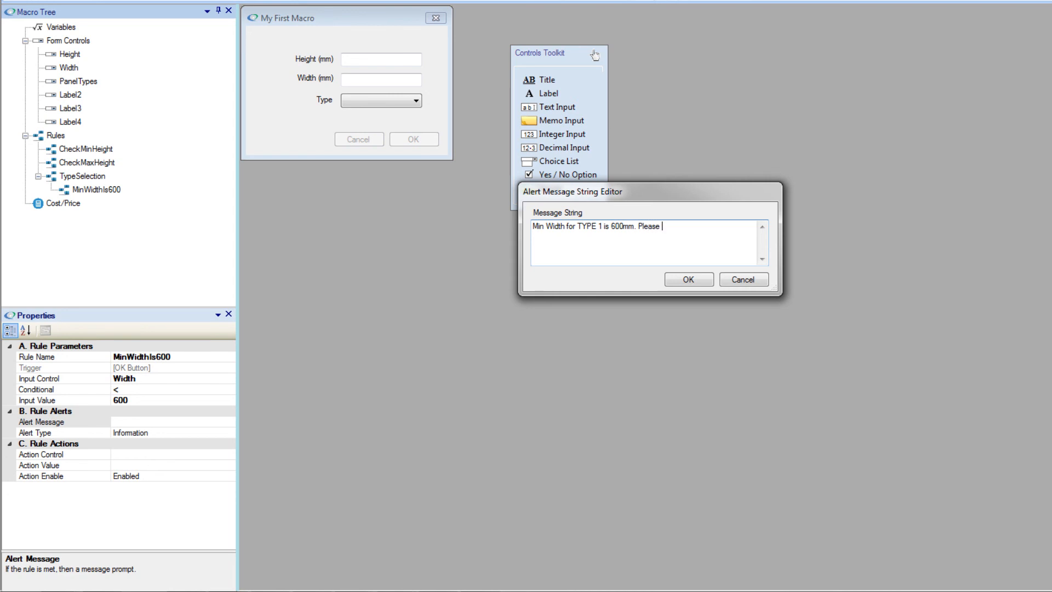
type(" again")
left_click(698, 275)
Step: Set the MinWidthIs600 rule's action control to Width, leaving its action value empty
left_click(189, 453)
left_click(230, 455)
left_click(127, 494)
left_click(155, 465)
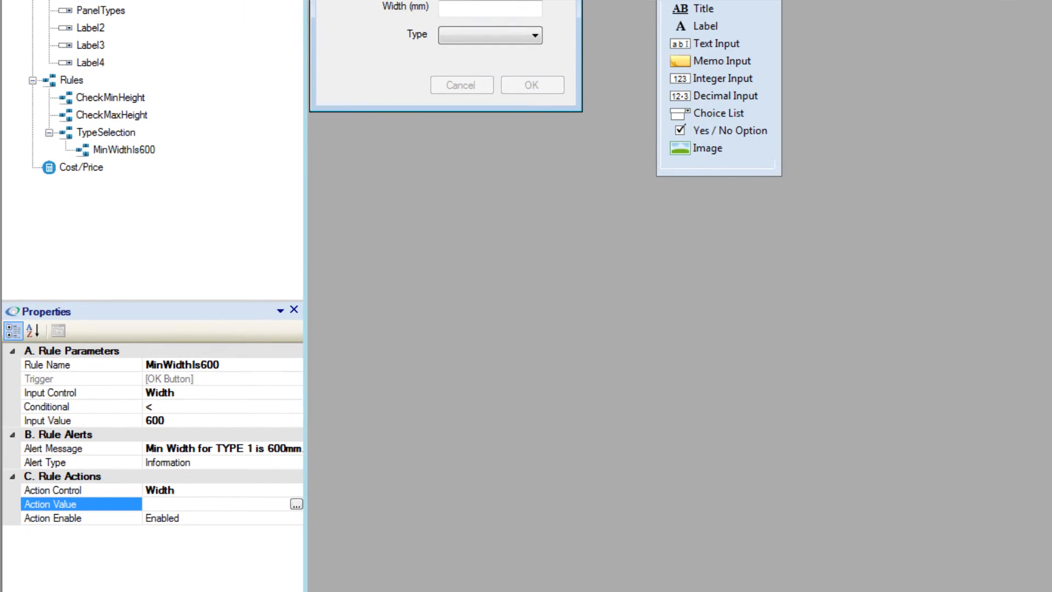
Step: Start a test of the macro, try a height of 400, dismiss the alert and enter a height of 600
left_click(155, 58)
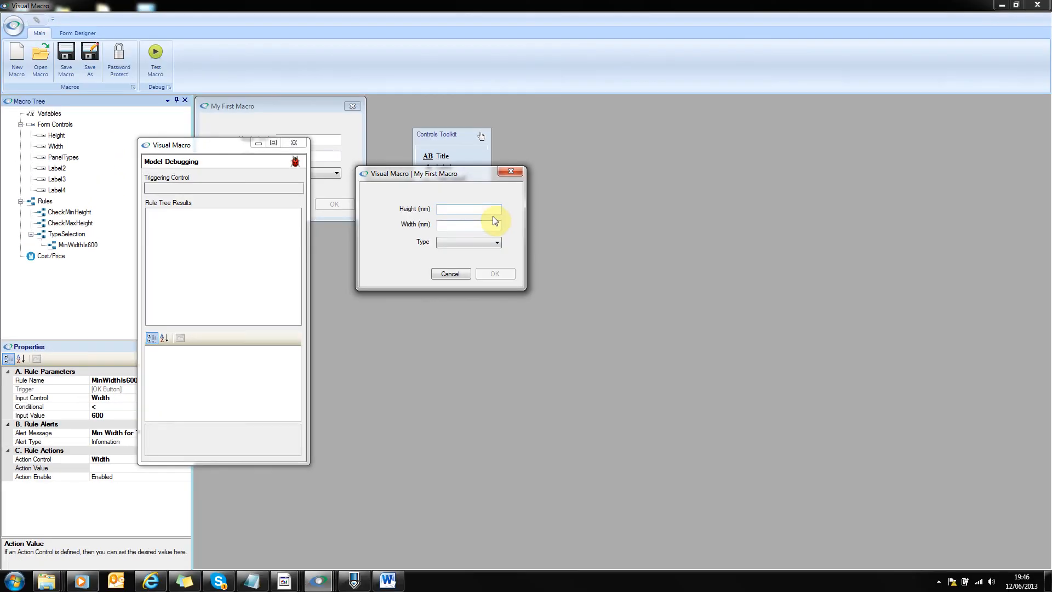
type("400")
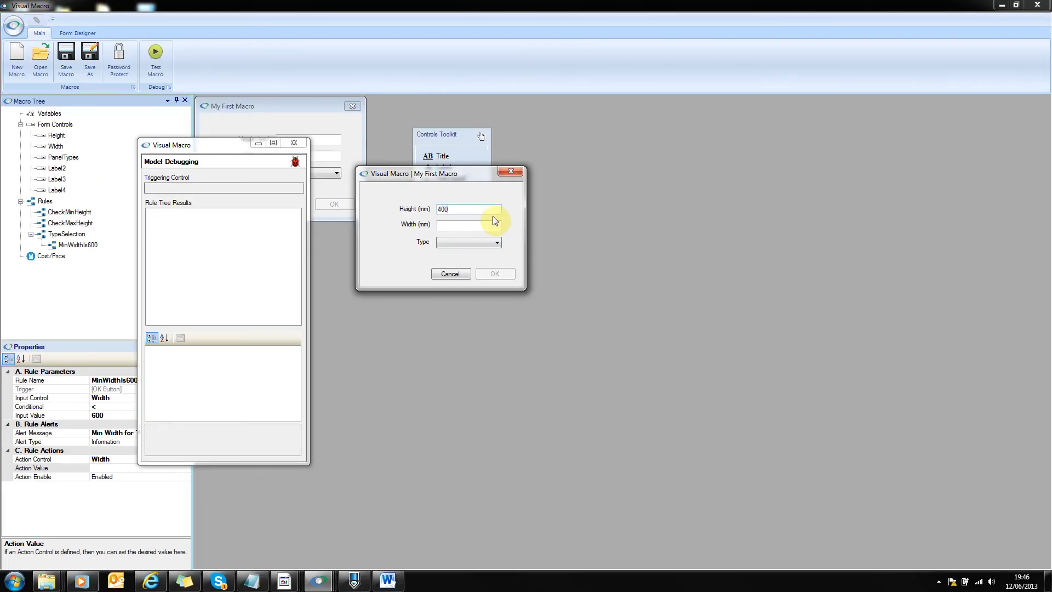
key("Tab")
left_click(631, 325)
left_click(442, 209)
type("6")
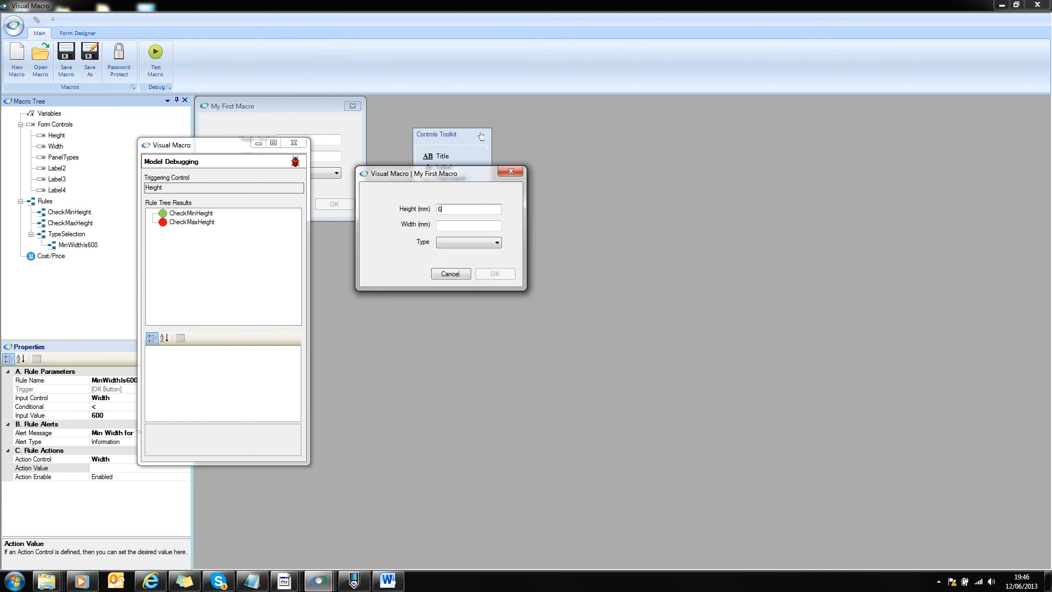
type("00")
key("Tab")
Step: Enter a width of 500 in the test form, choose Type 1 and submit the form
left_click(466, 224)
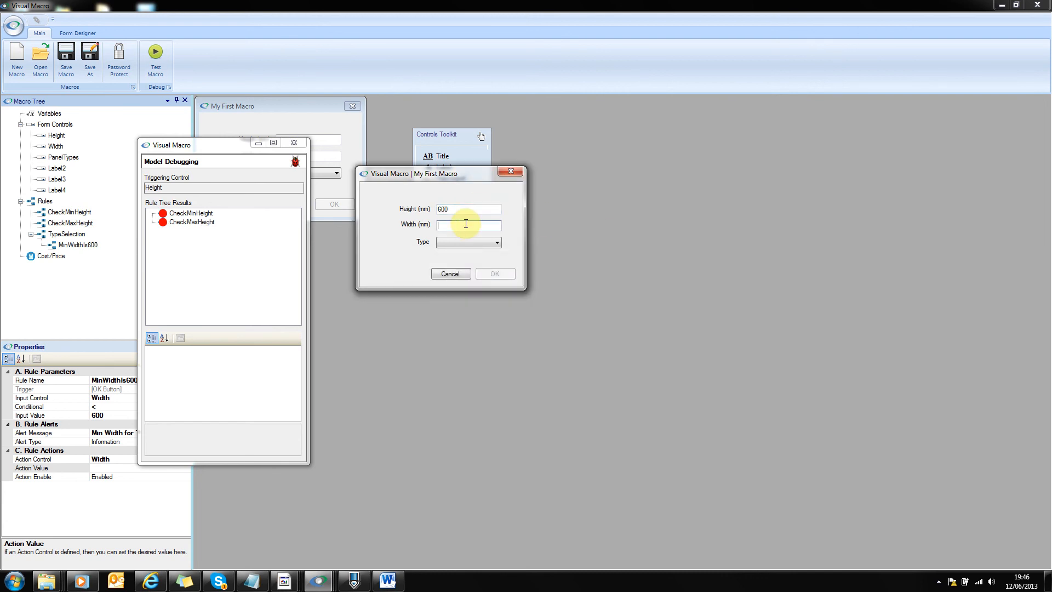
type("500")
key("Tab")
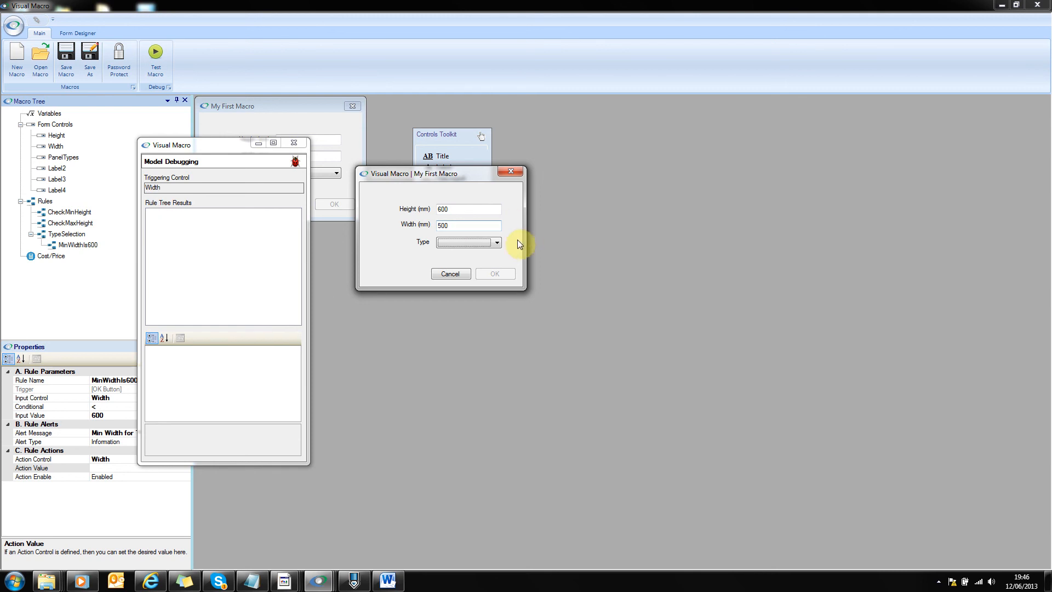
left_click(498, 243)
left_click(470, 253)
left_click(495, 273)
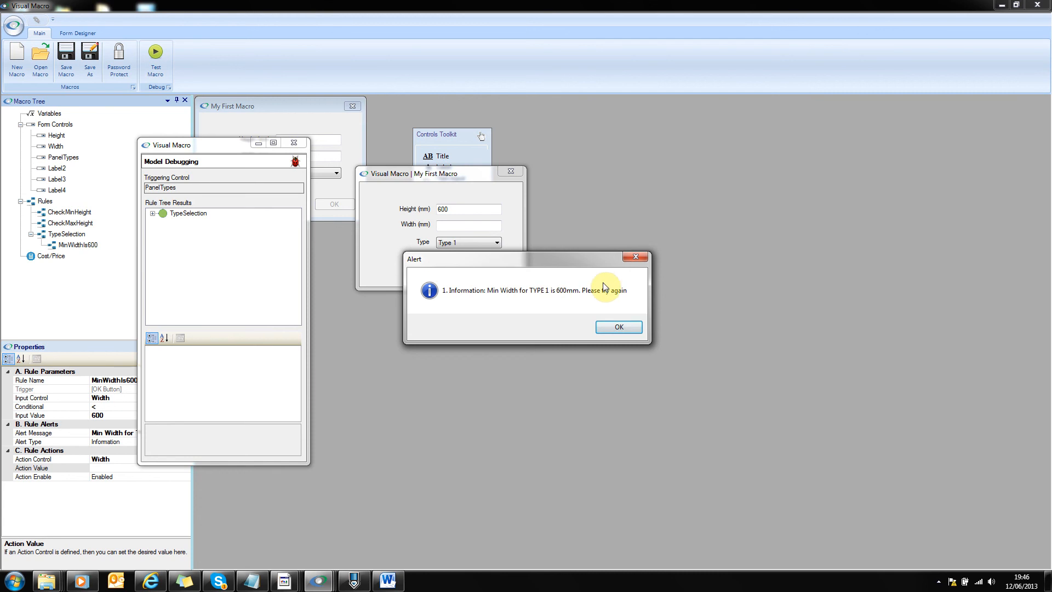